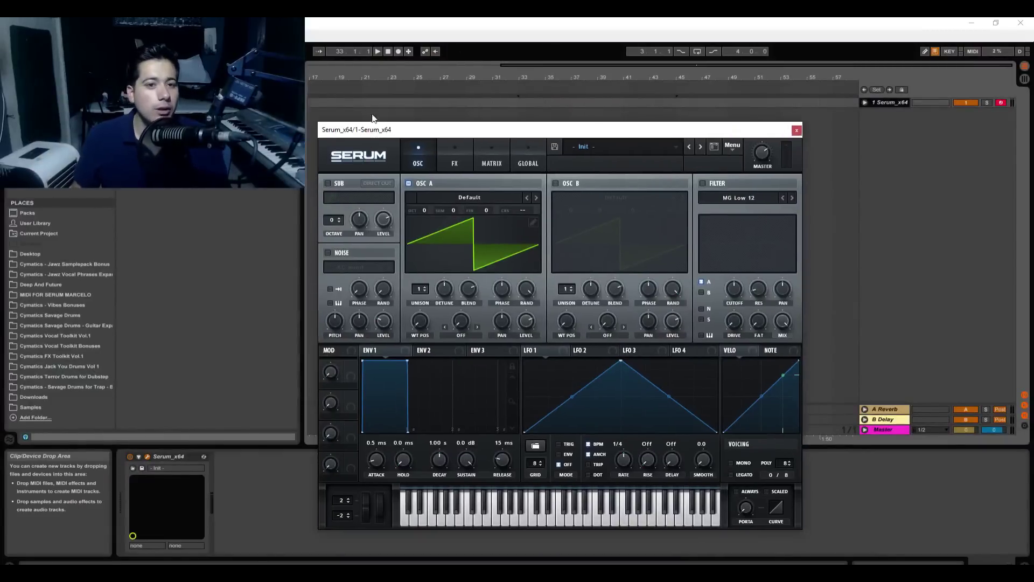
Reposition the Serum window and browse the preset folders without loading anything
left_click_drag(431, 131, 401, 88)
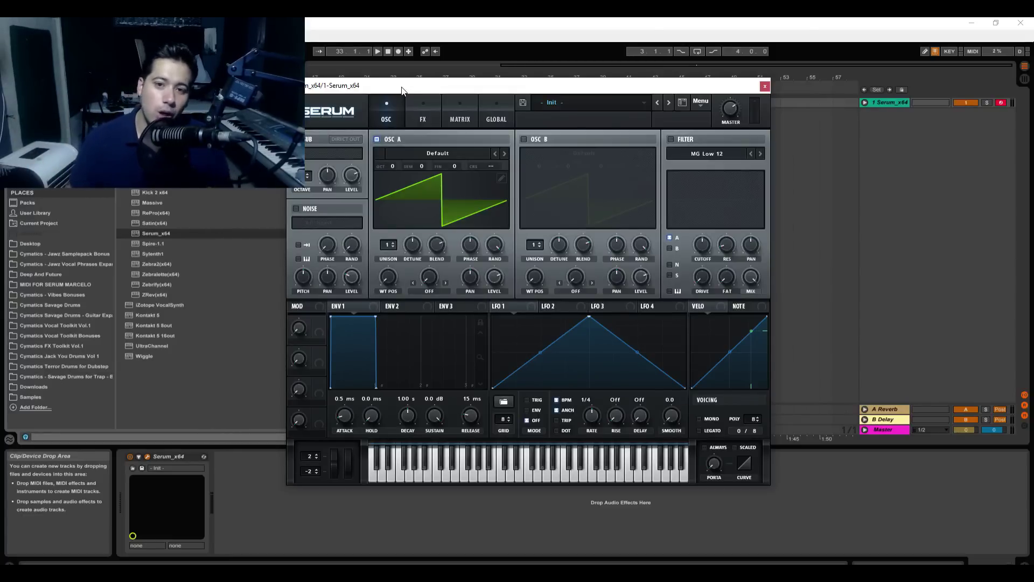
left_click_drag(546, 86, 522, 96)
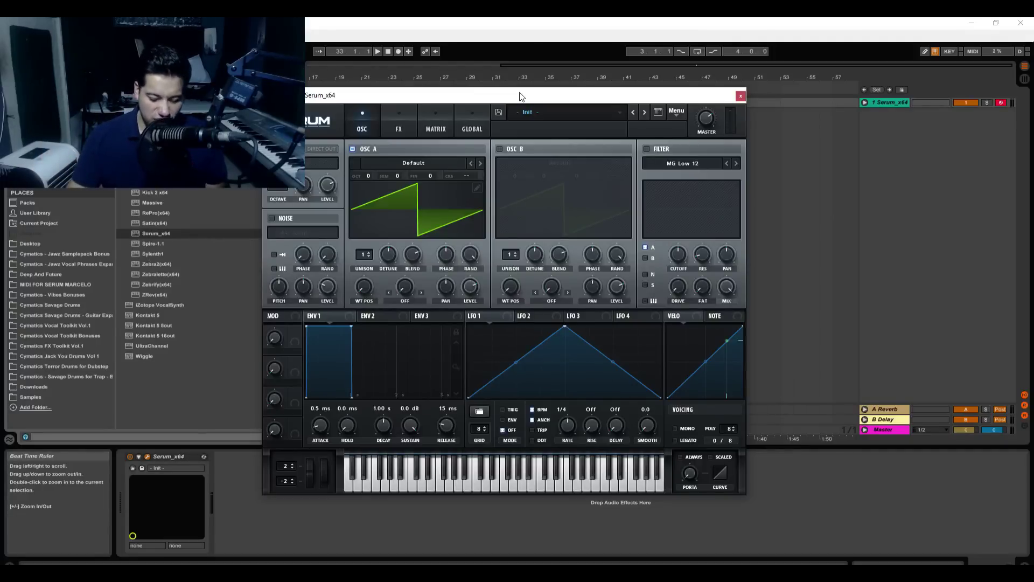
left_click_drag(521, 96, 633, 99)
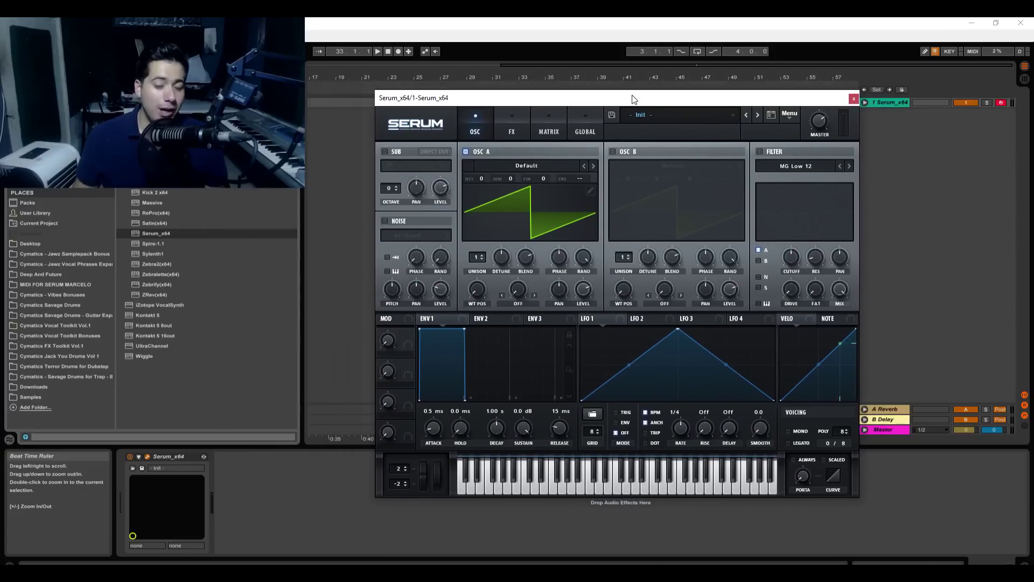
left_click(668, 115)
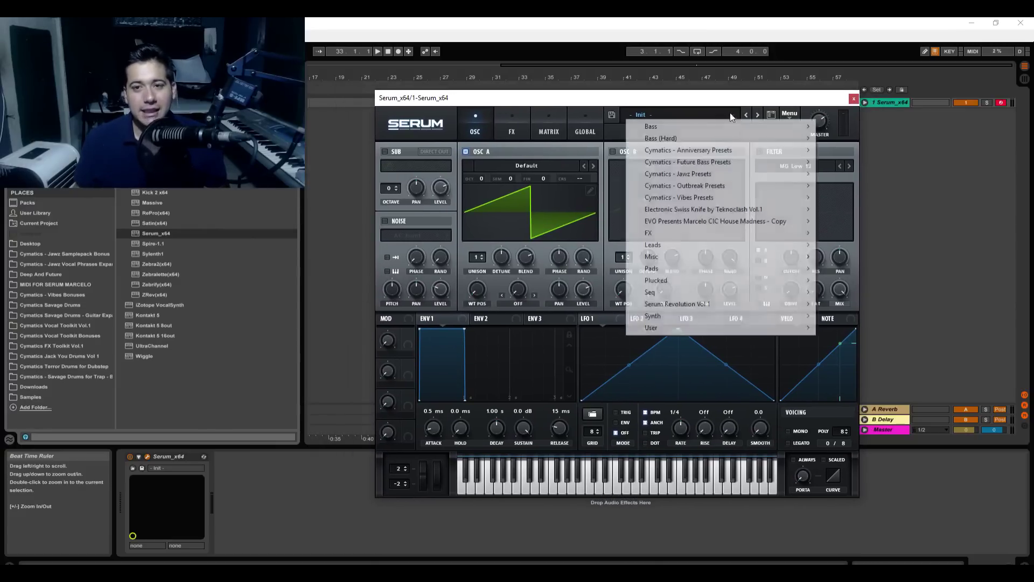
mouse_move(693, 185)
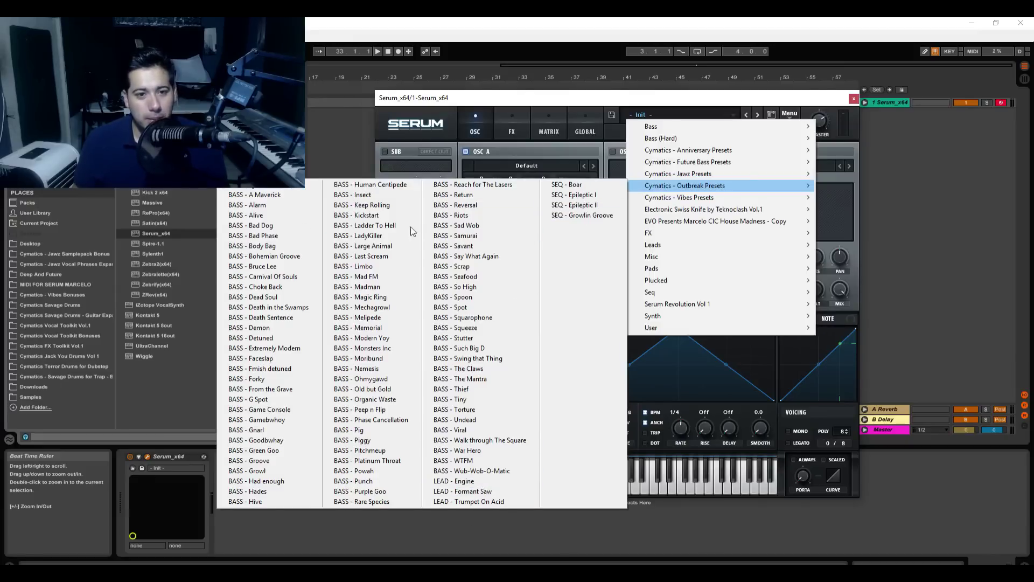
left_click(498, 105)
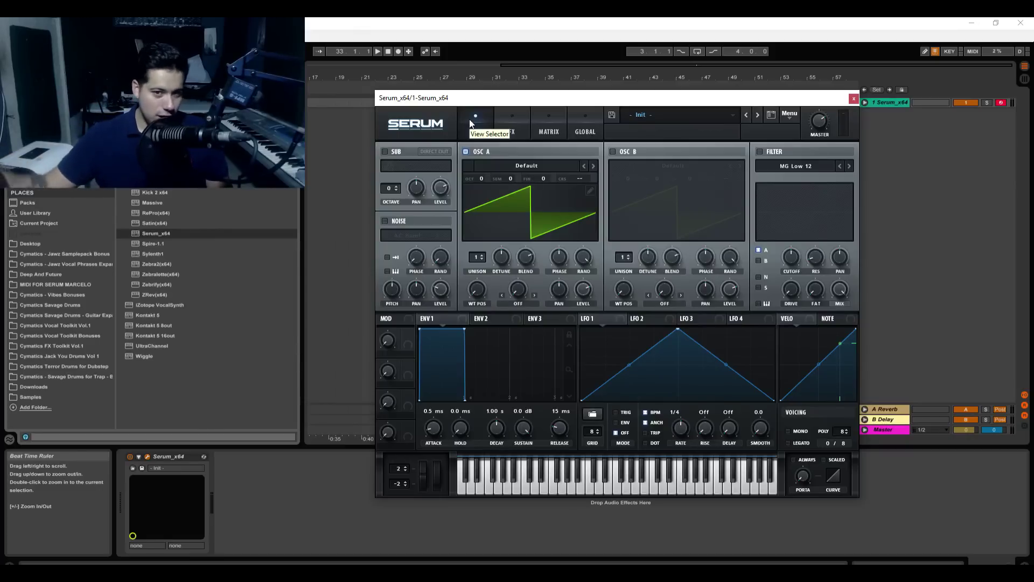
Load BASS - Magic Ring from Cymatics - Outbreak Presets and compare its LFO 1 and LFO 2 shapes
left_click(681, 114)
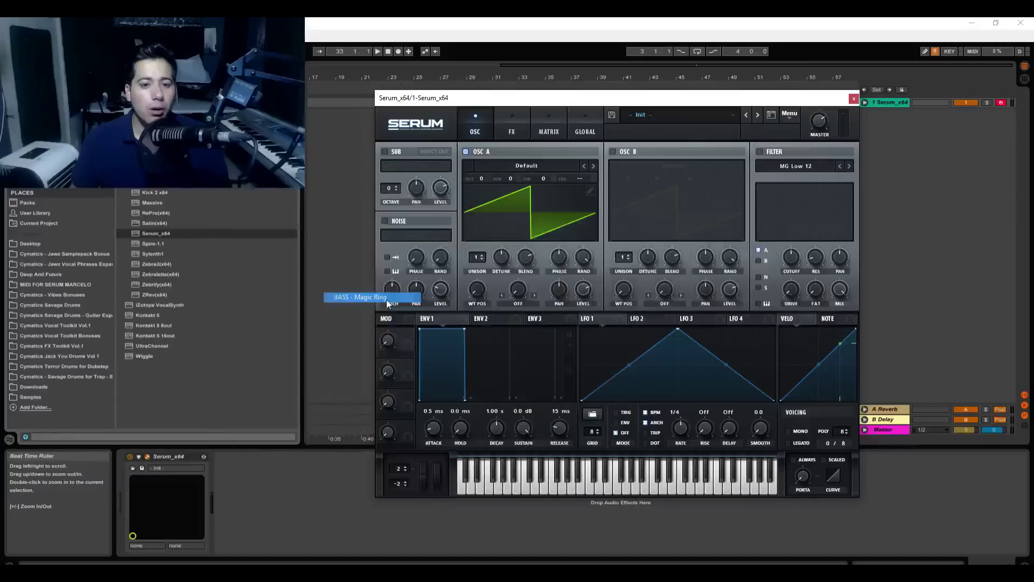
left_click(403, 298)
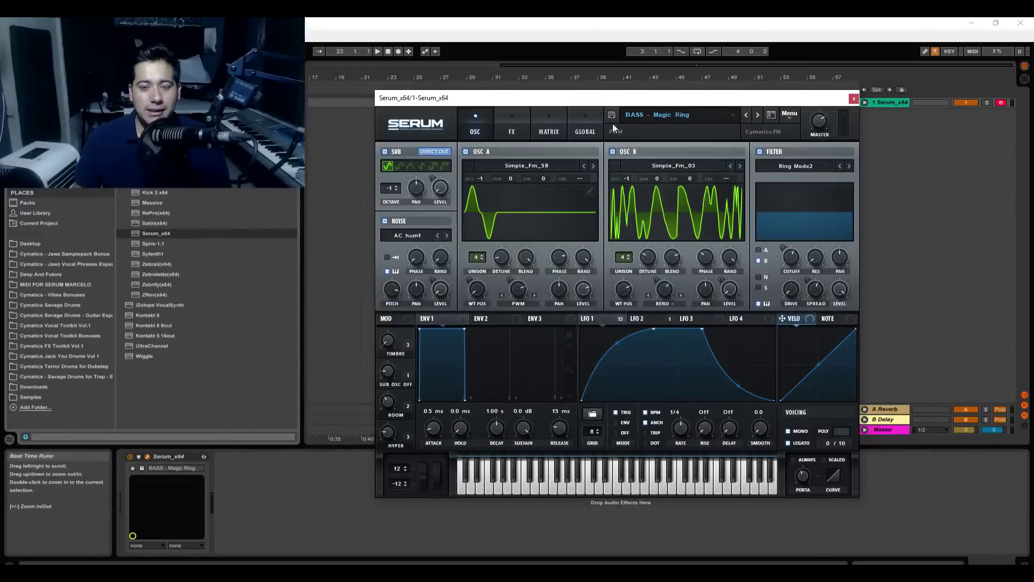
left_click_drag(558, 102, 519, 115)
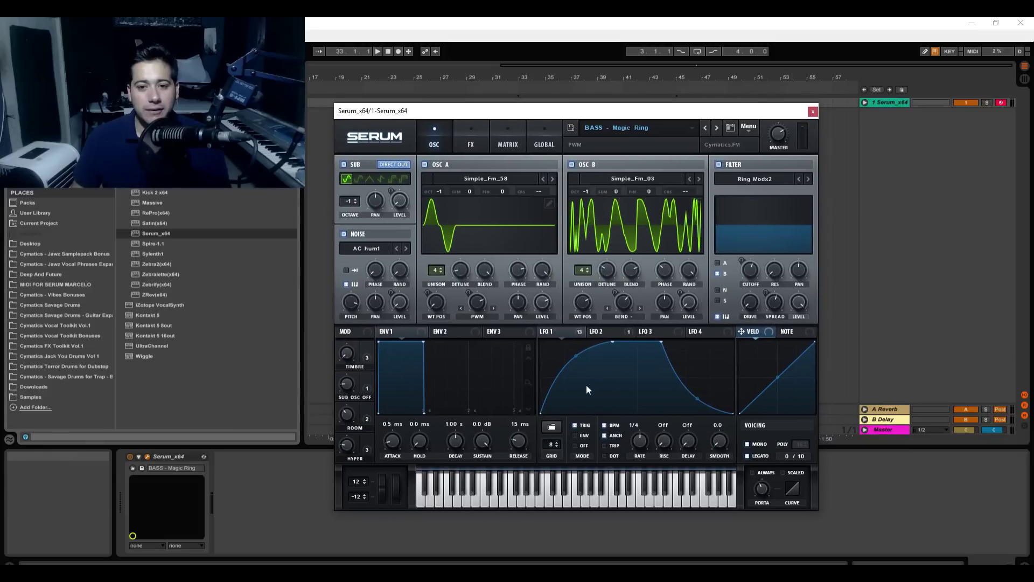
left_click(603, 331)
left_click(567, 333)
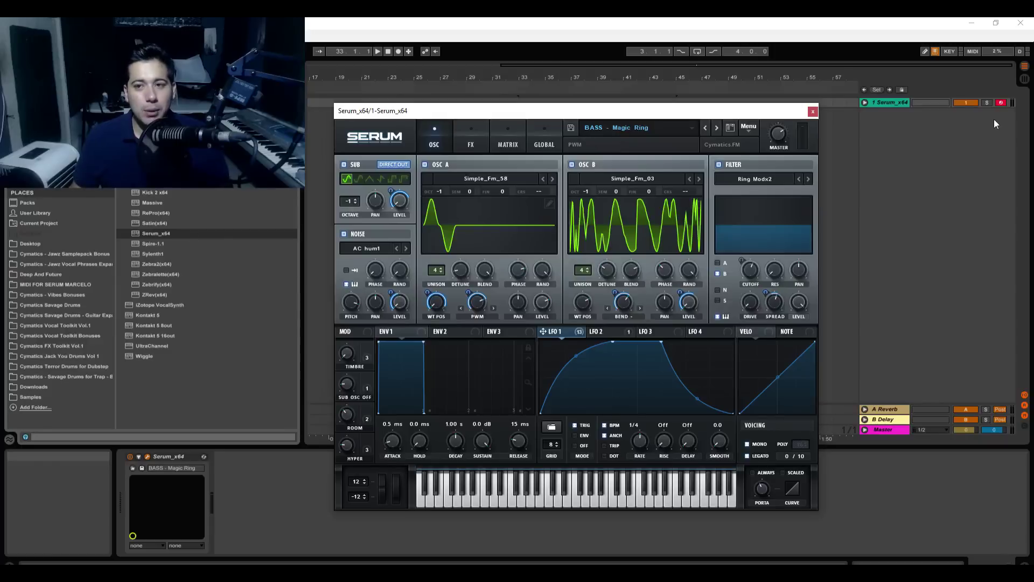
Unfold track 1, then switch oscillators A and B off and back on
left_click(864, 102)
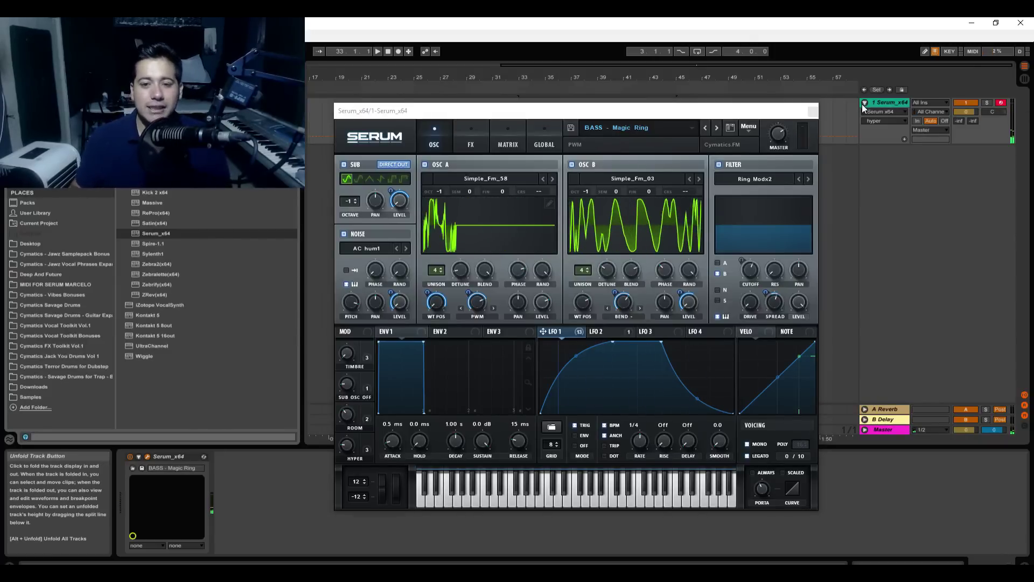
left_click(424, 165)
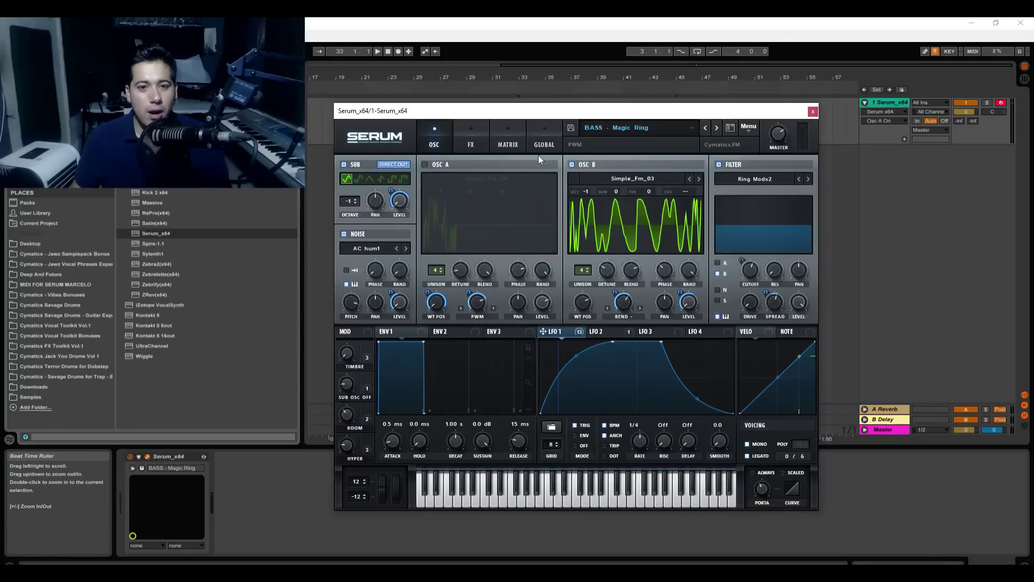
left_click(587, 162)
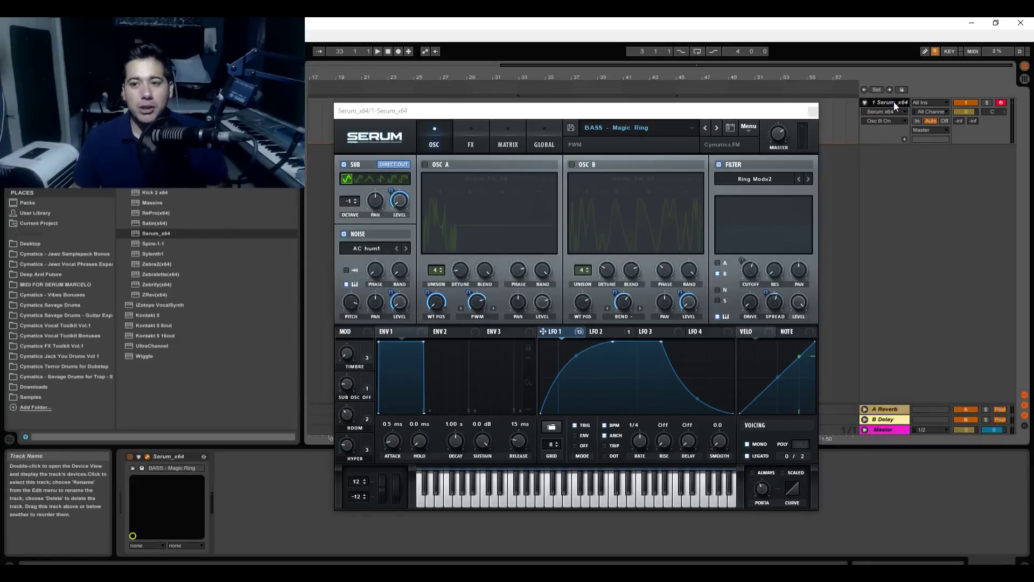
left_click(572, 164)
left_click(441, 166)
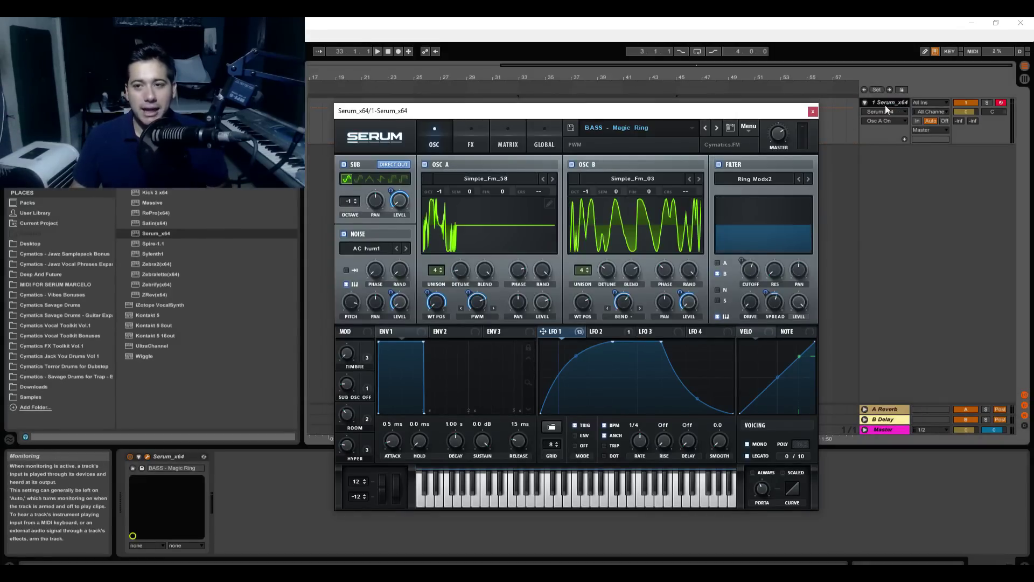
Duplicate the Magic Ring track with Ctrl+D and switch off oscillators A and B on the copy
left_click(879, 103)
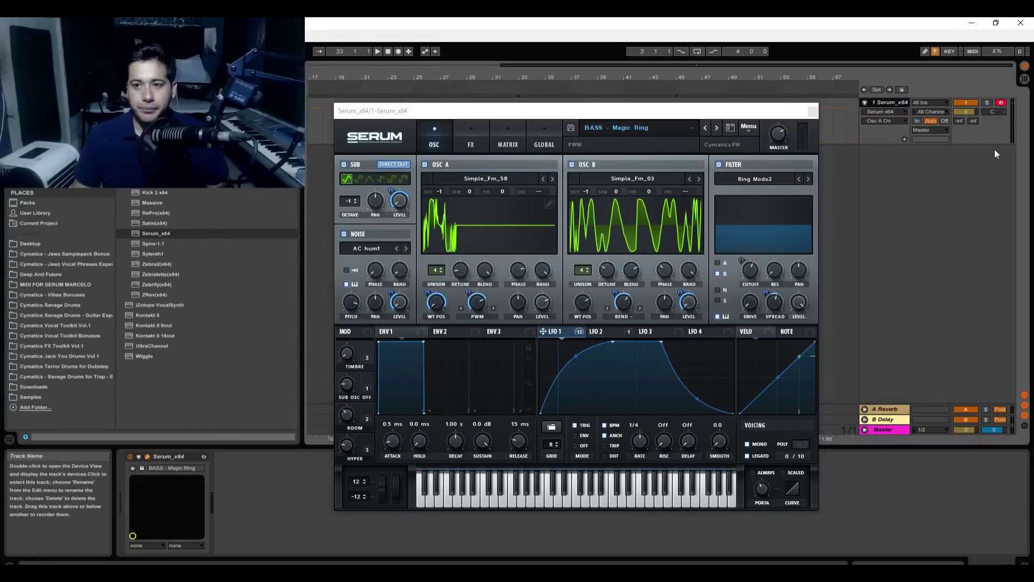
key("ctrl+d")
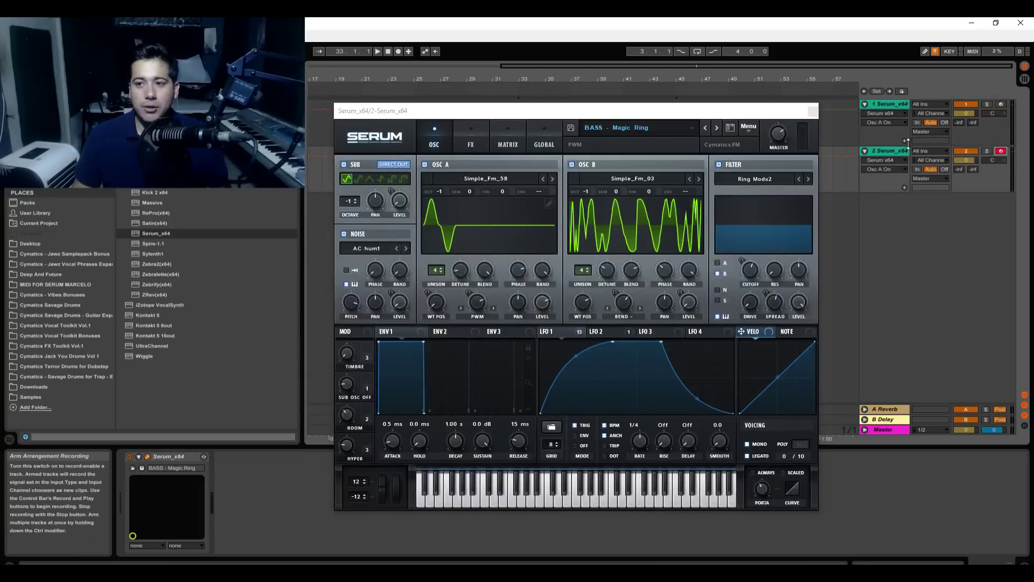
left_click(429, 164)
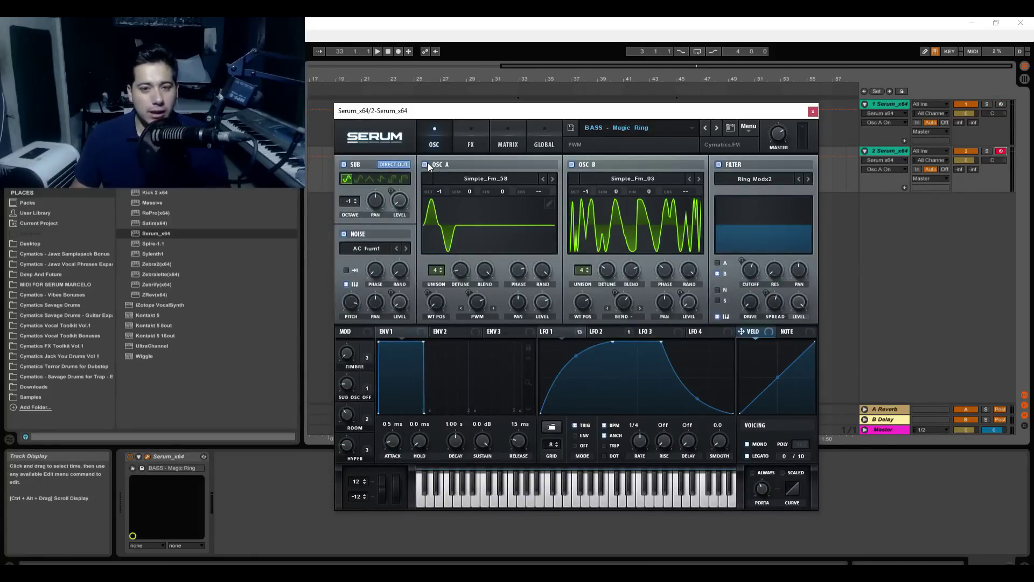
left_click(426, 165)
left_click(584, 166)
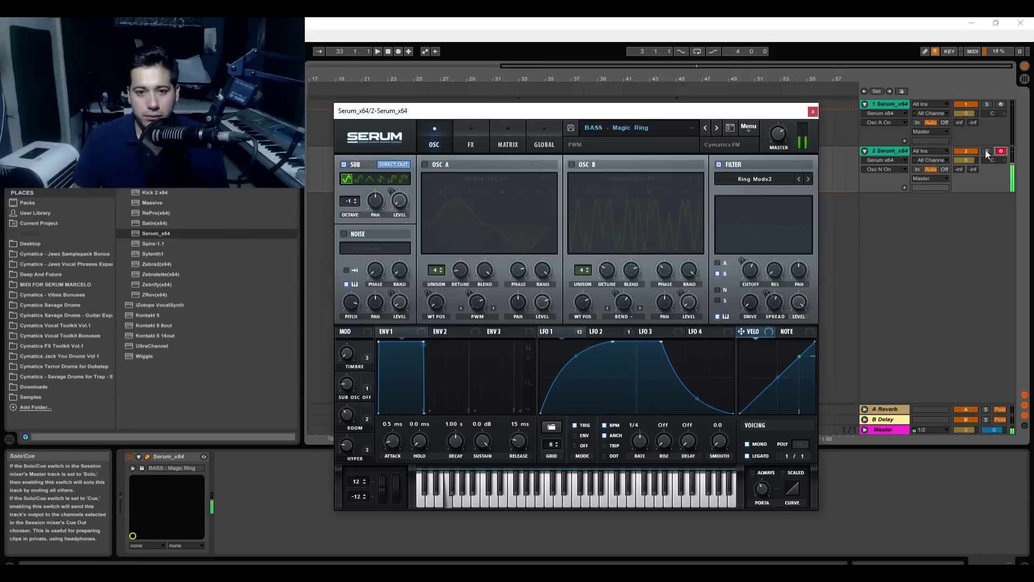
Arm and solo tracks 1 and 2 together, turning off the sub oscillator in track 1's Serum
left_click(812, 111)
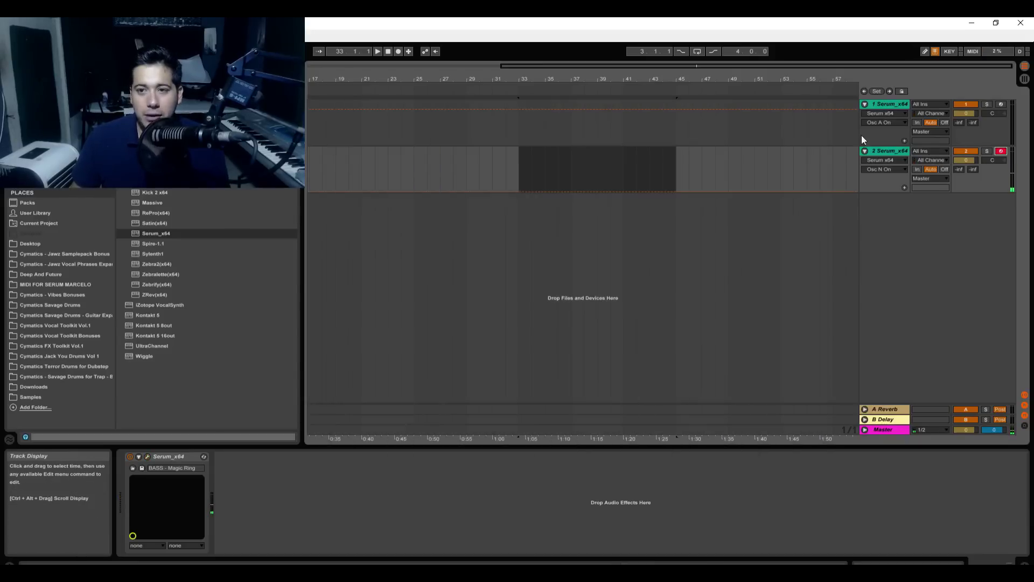
left_click(1001, 104)
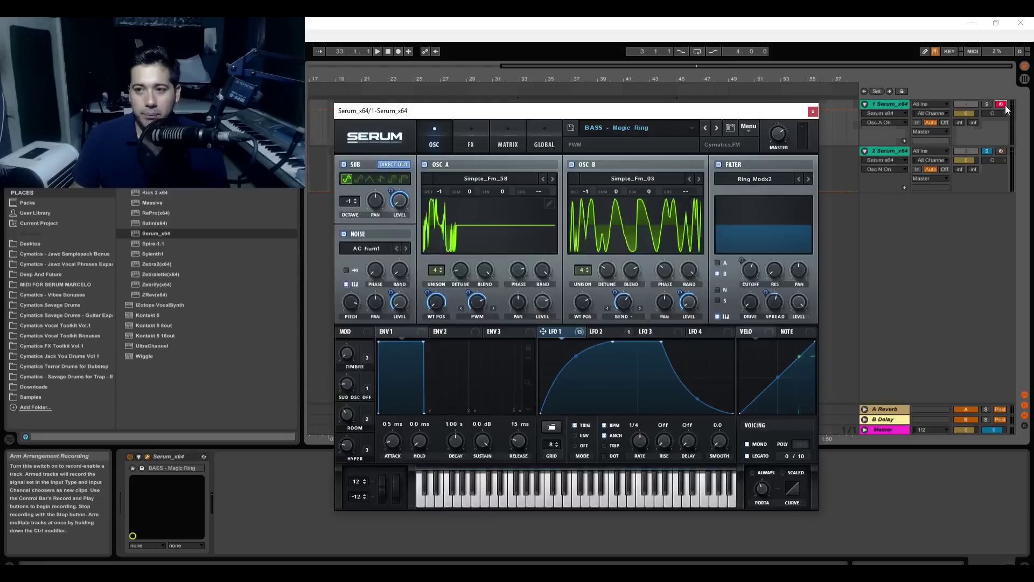
left_click(986, 105)
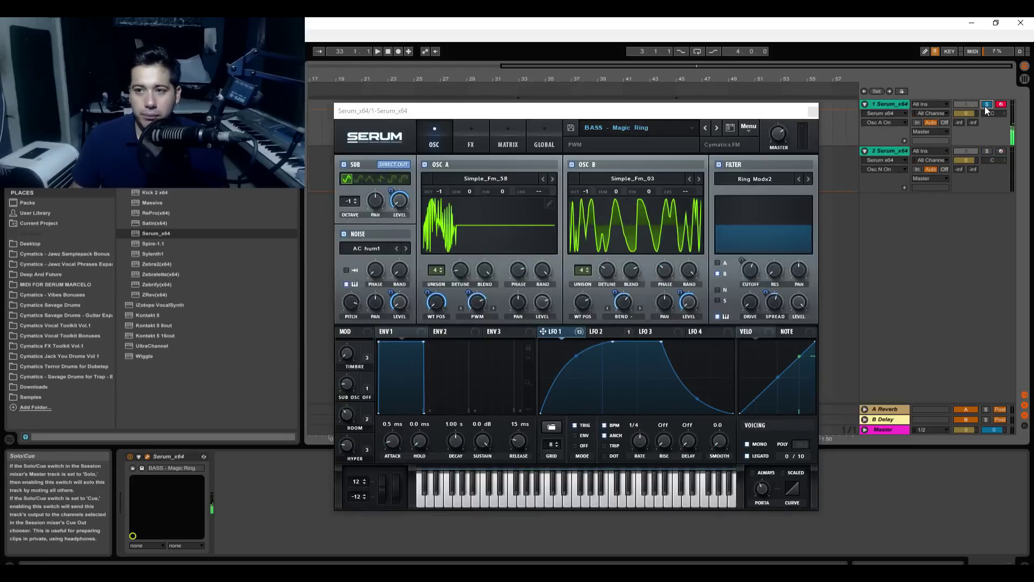
left_click(344, 165)
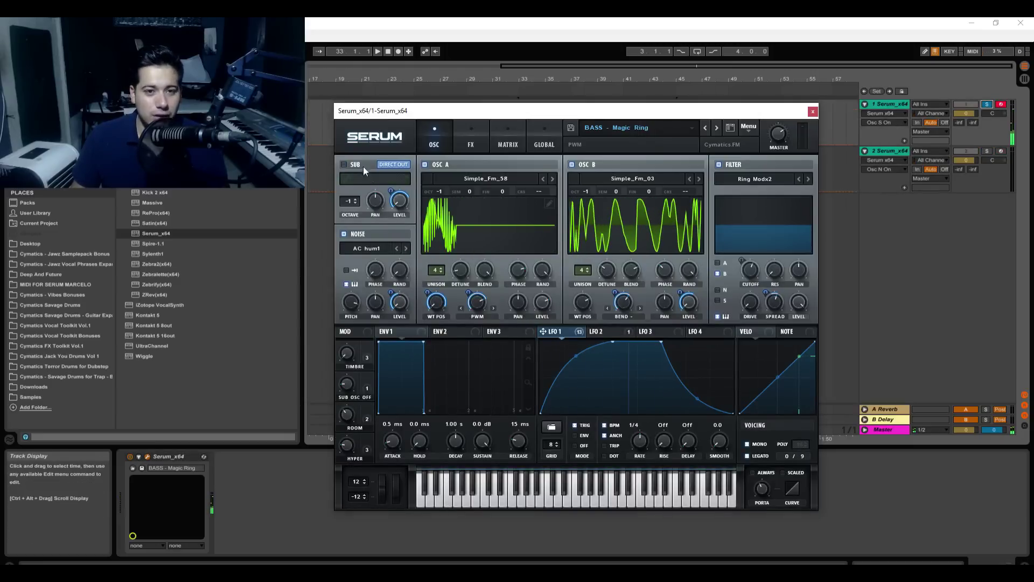
left_click(1000, 151, "ctrl")
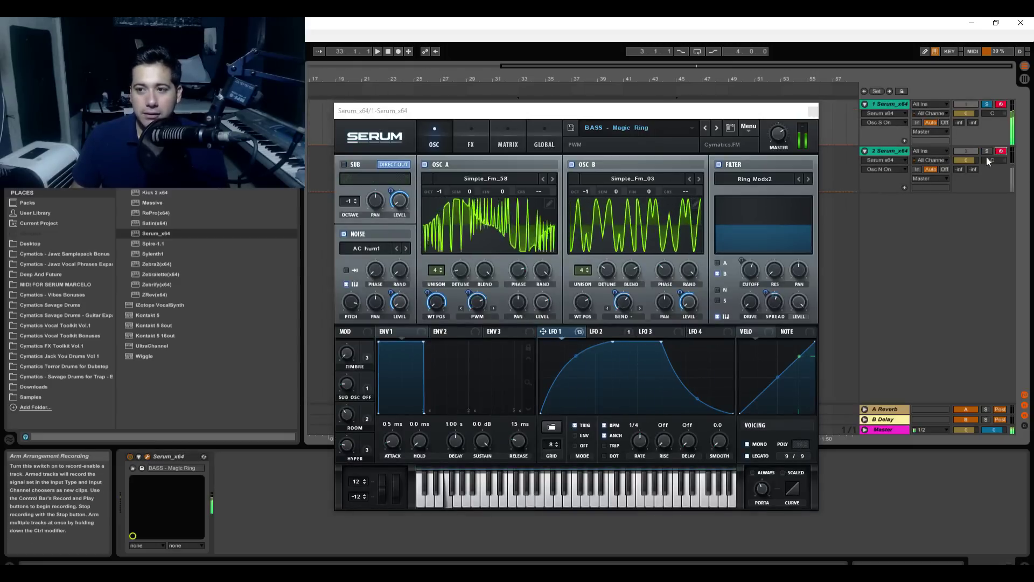
left_click(987, 150, "ctrl")
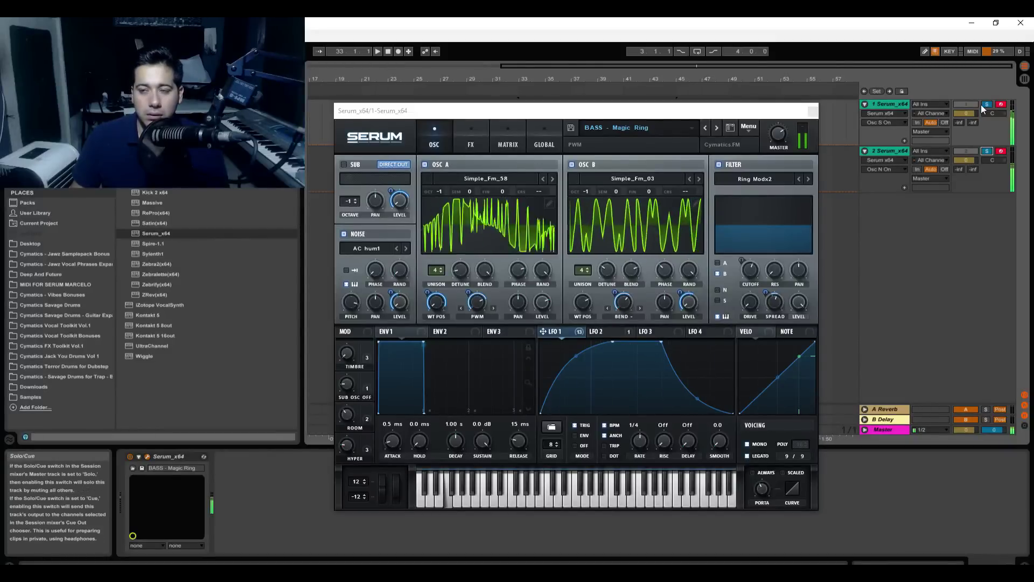
left_click(891, 151)
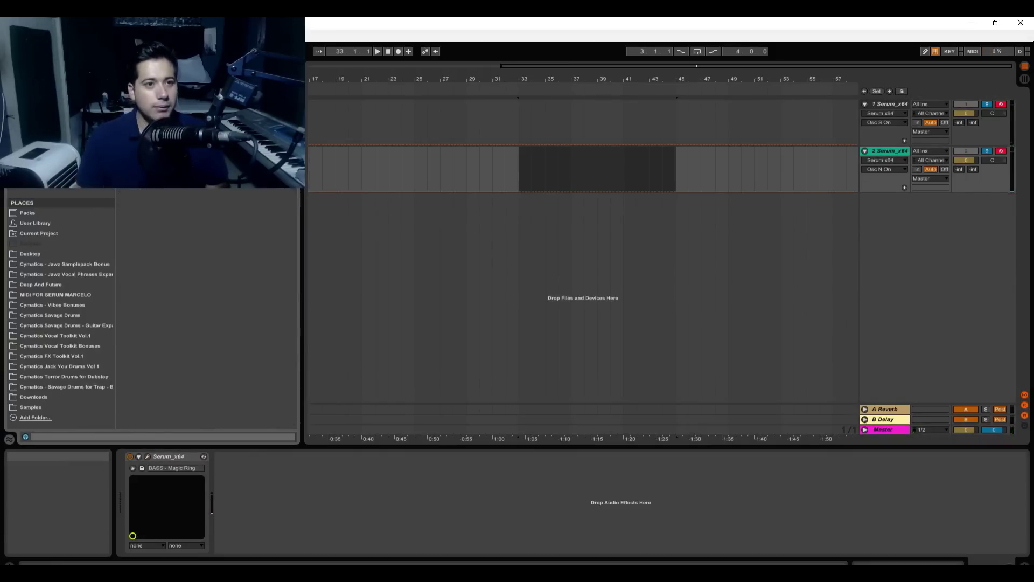
Add a Mono utility and a Saturator after Serum, raising the Saturator drive to 5.14 dB
left_click_drag(272, 512, 242, 509)
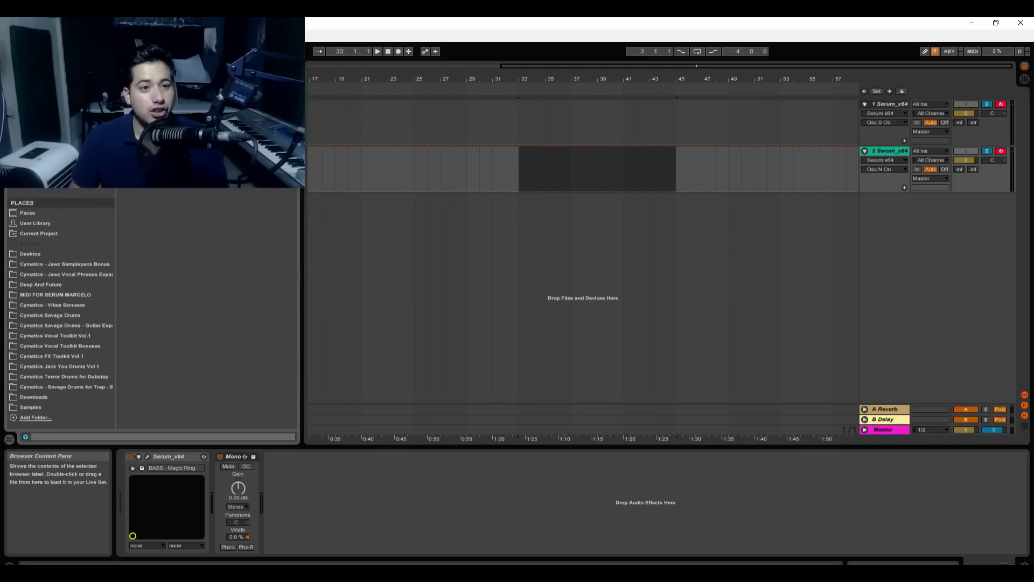
left_click_drag(337, 469, 299, 541)
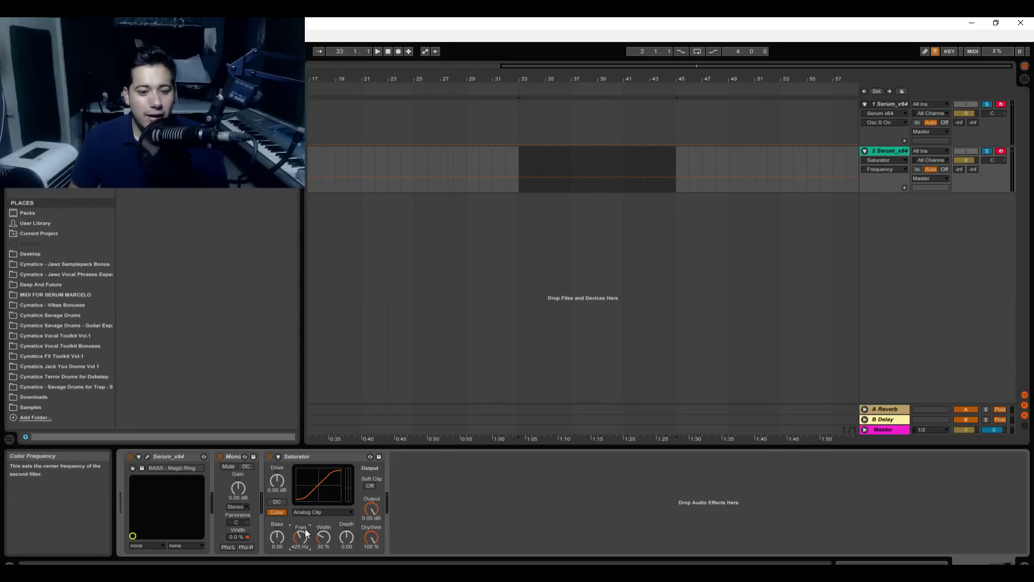
left_click_drag(276, 480, 277, 470)
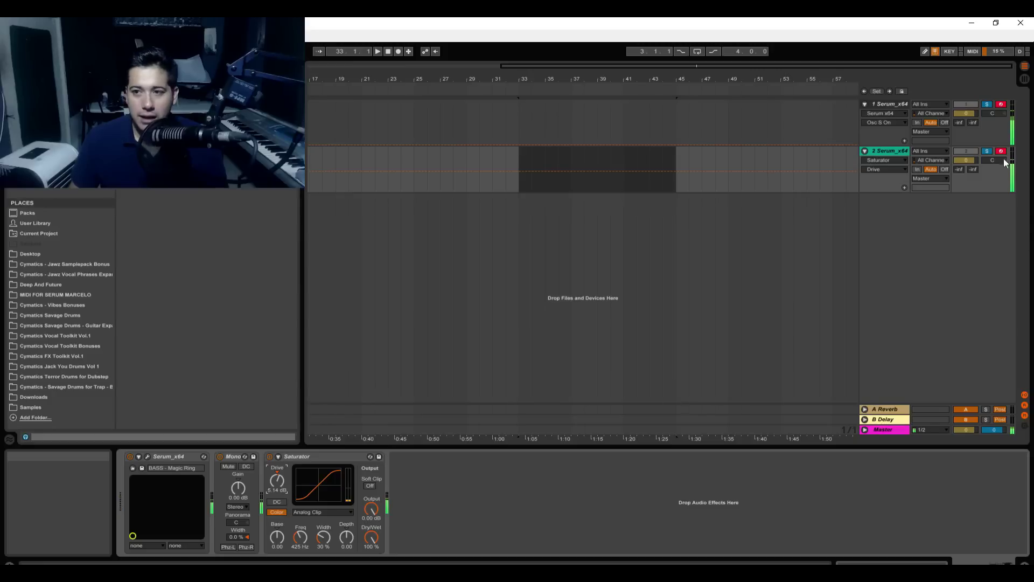
Solo track 2, switch to Session view with a taller mixer, and delete track 2
left_click(988, 151)
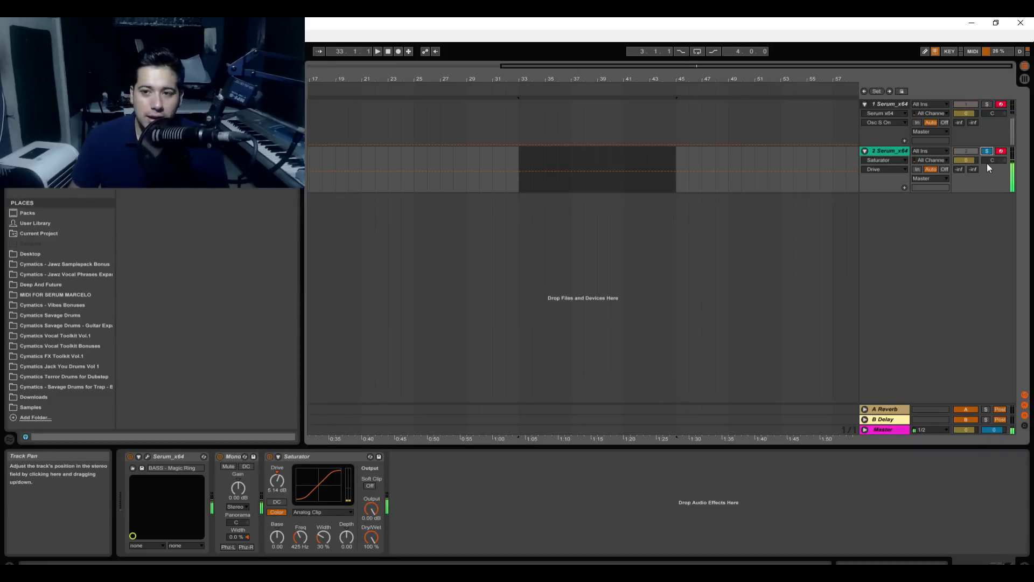
key("Tab")
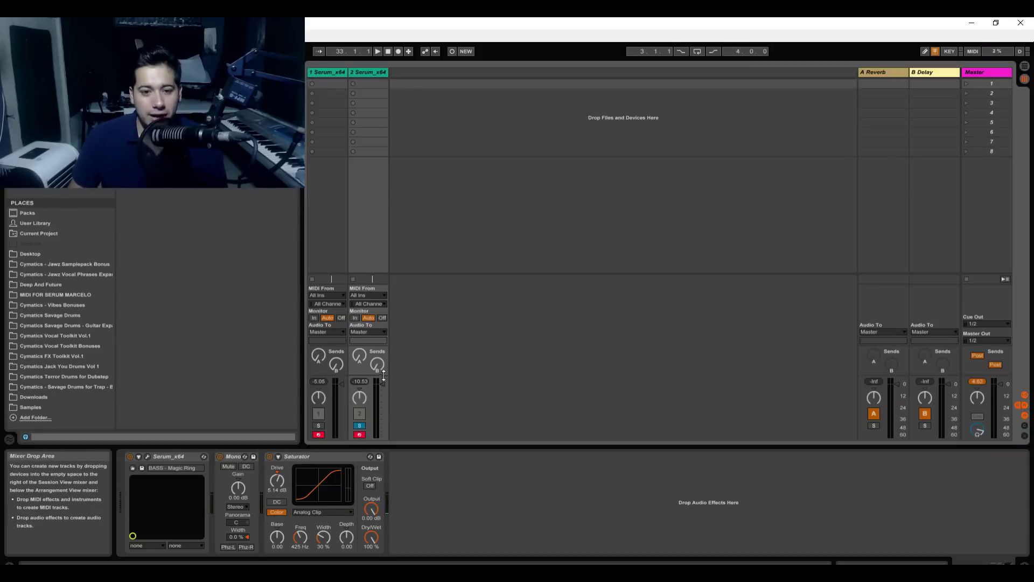
left_click_drag(384, 374, 433, 294)
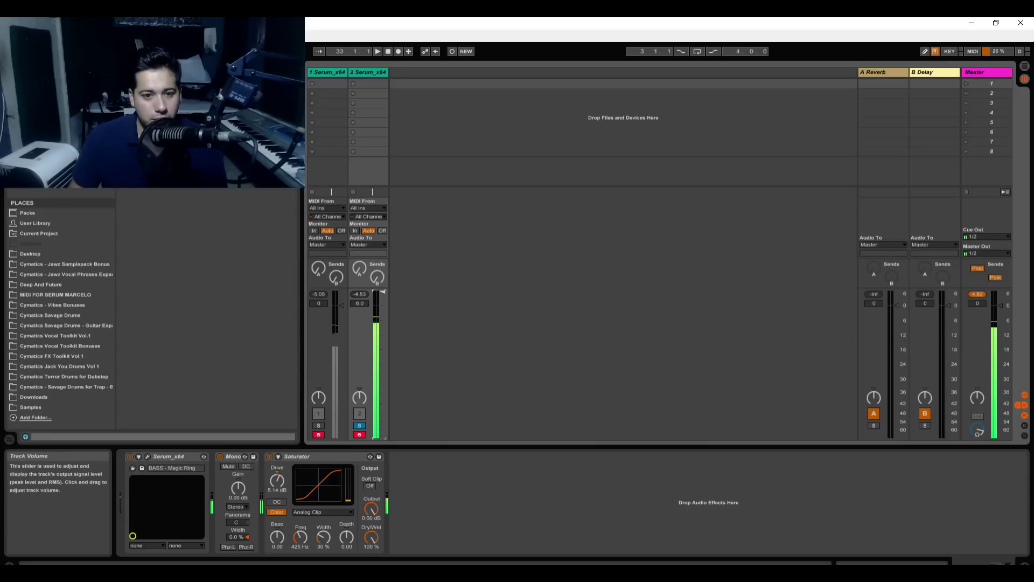
left_click(373, 77)
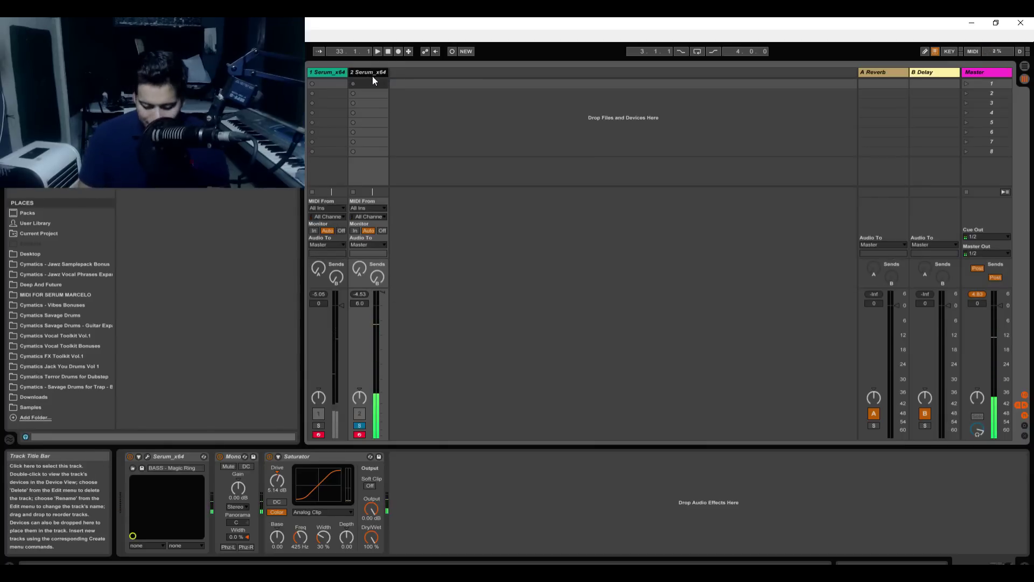
key("Delete")
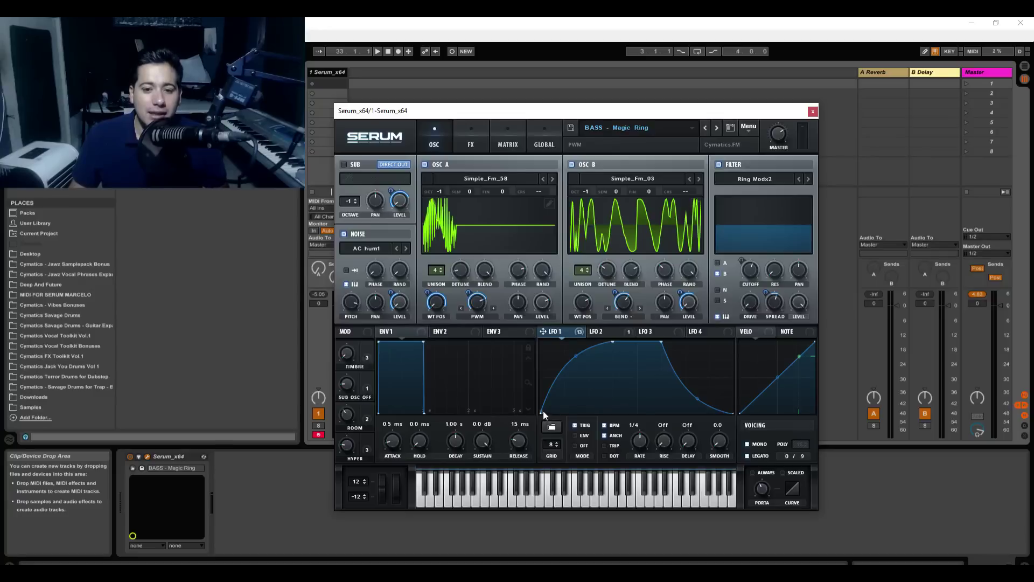
left_click_drag(575, 358, 575, 341)
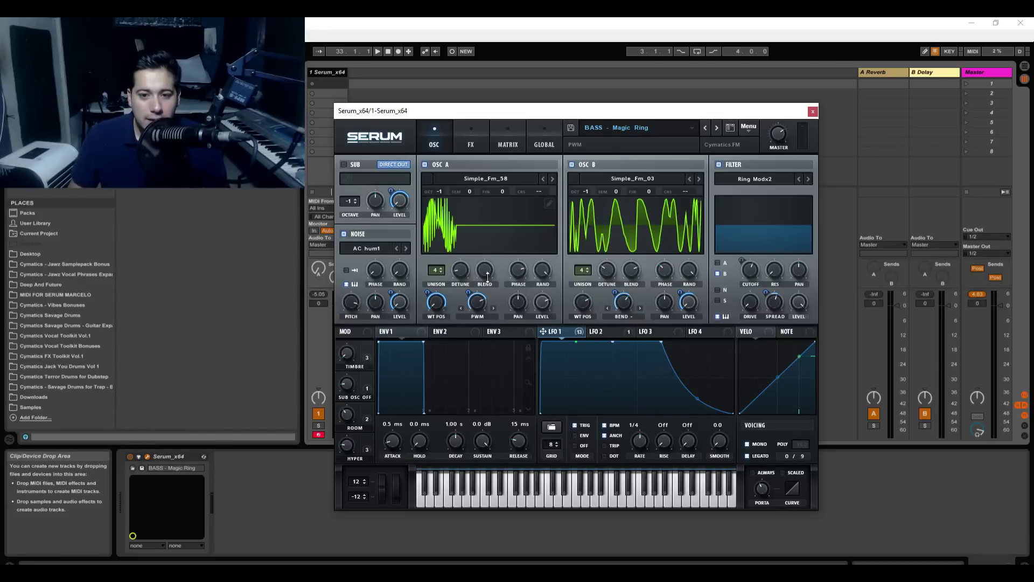
left_click_drag(505, 323, 533, 351)
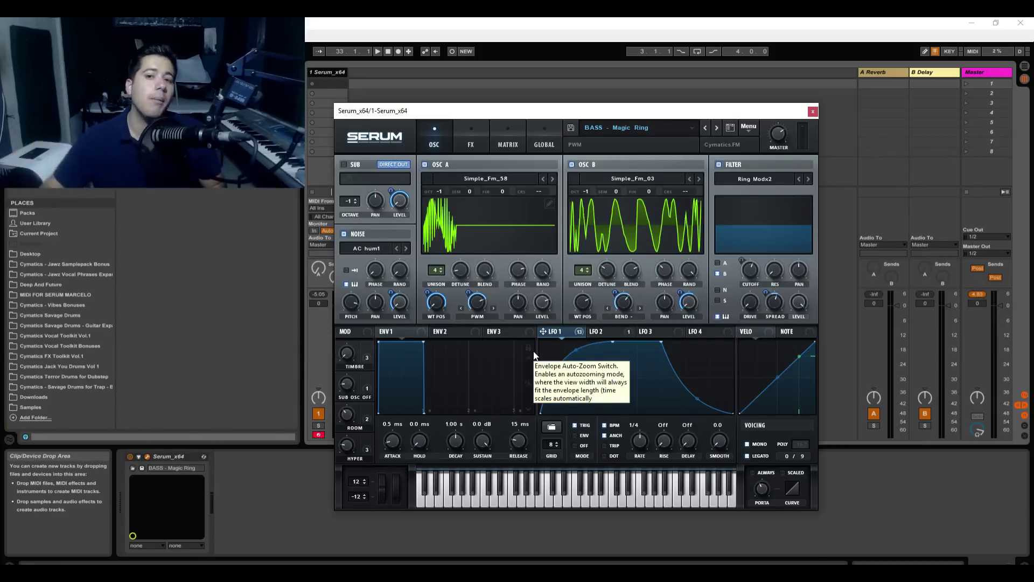
Step through Mechagrowl, Melipede, Memorial, Modern Yoy, Monsters Inc and Moribund to BASS - Nemesis
left_click(717, 130)
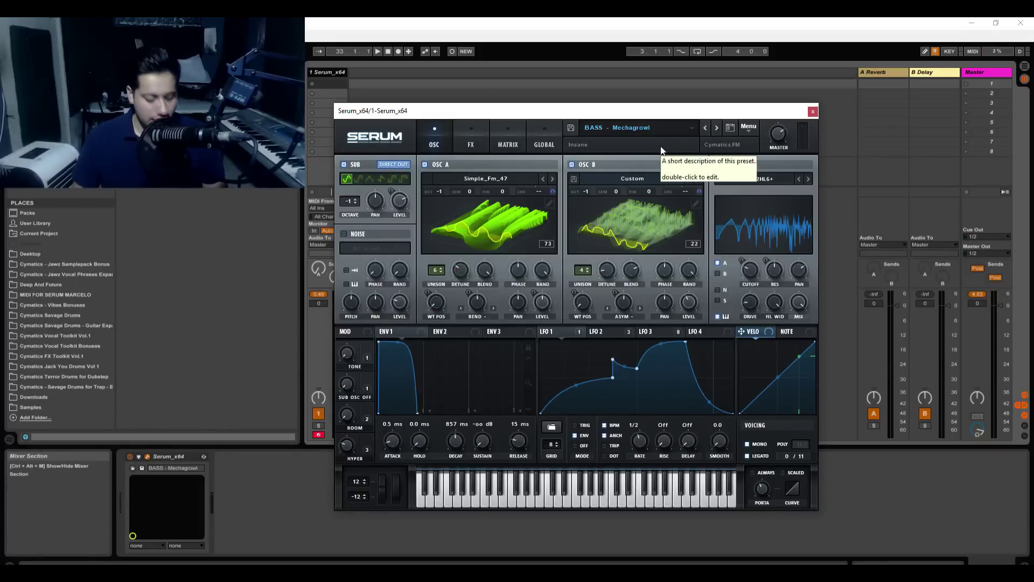
left_click_drag(728, 115, 694, 146)
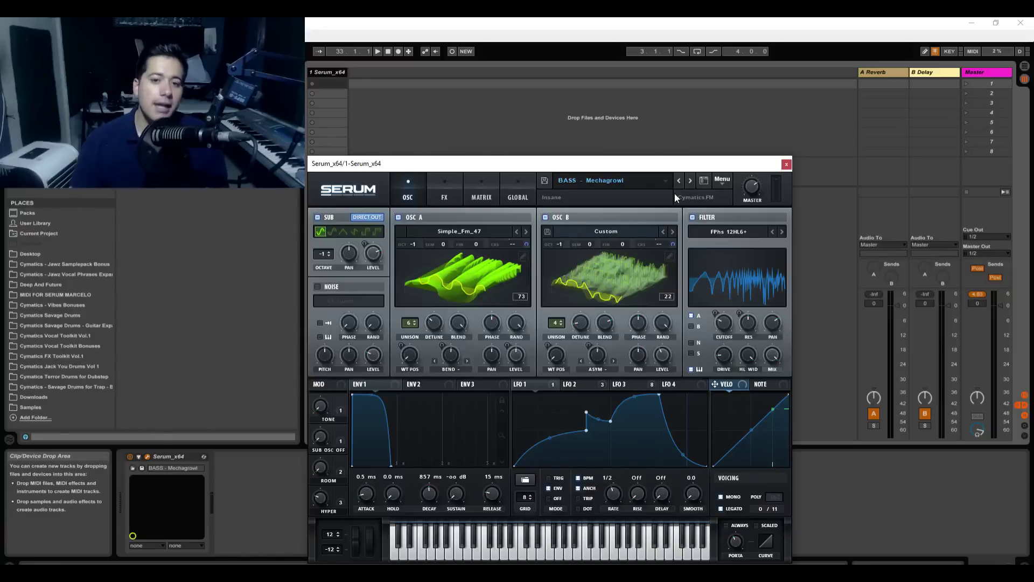
left_click(691, 181)
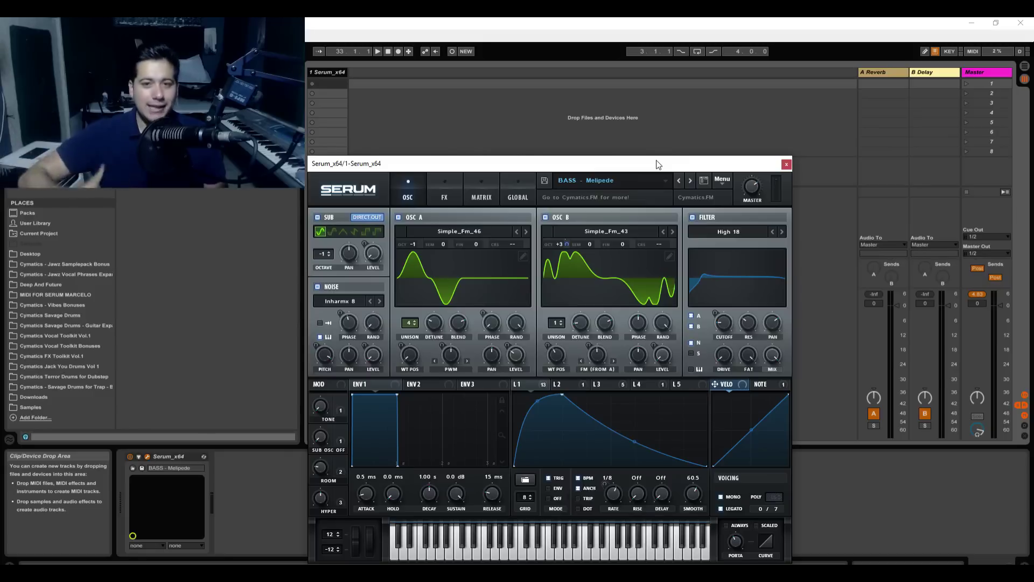
left_click_drag(592, 162, 645, 141)
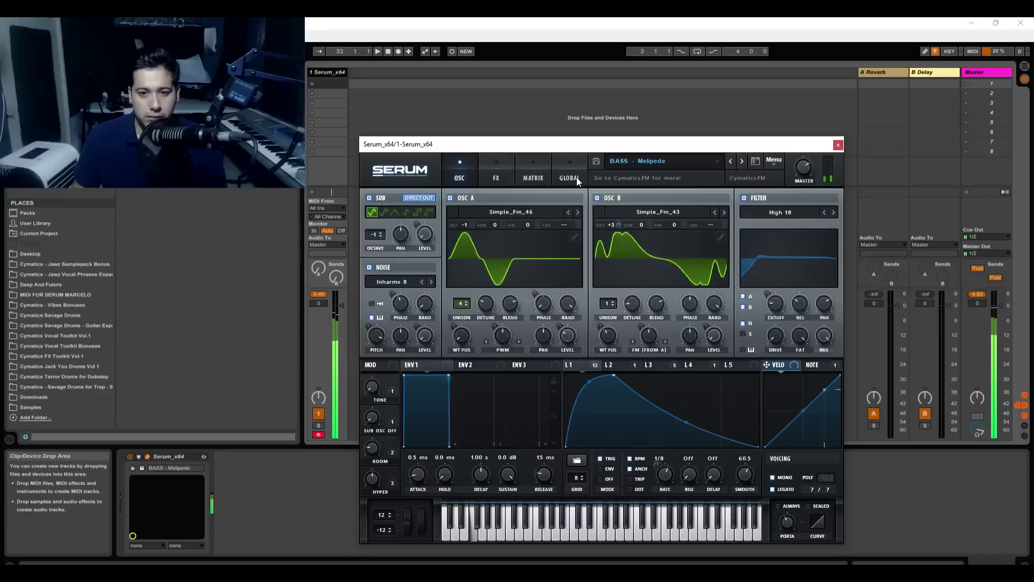
left_click(741, 162)
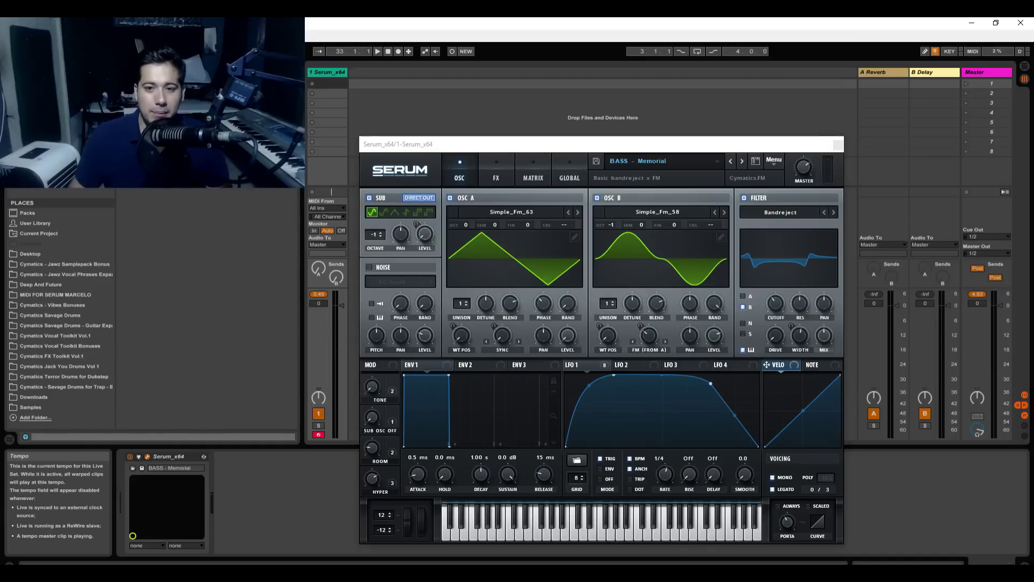
left_click(738, 160)
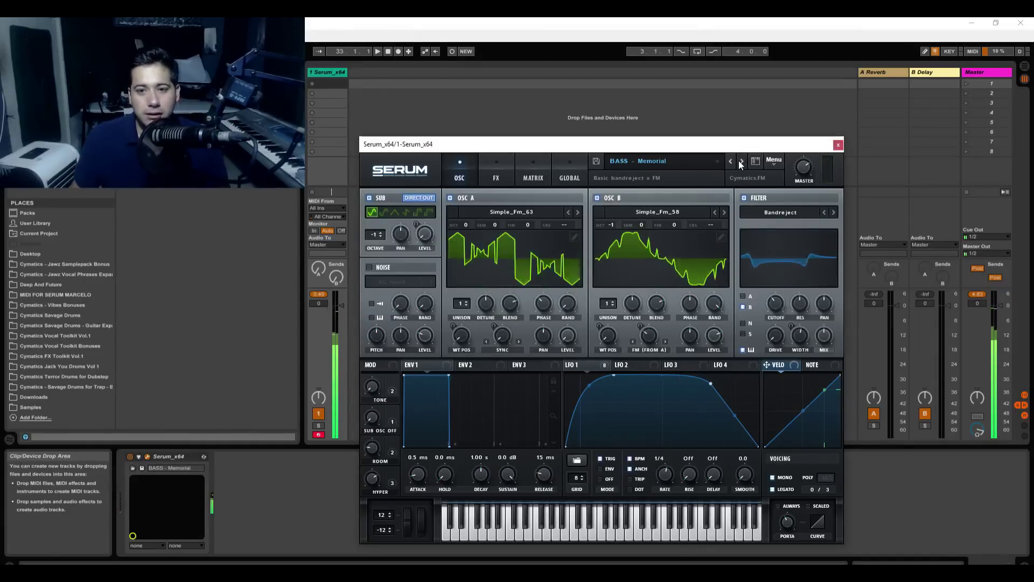
left_click(739, 161)
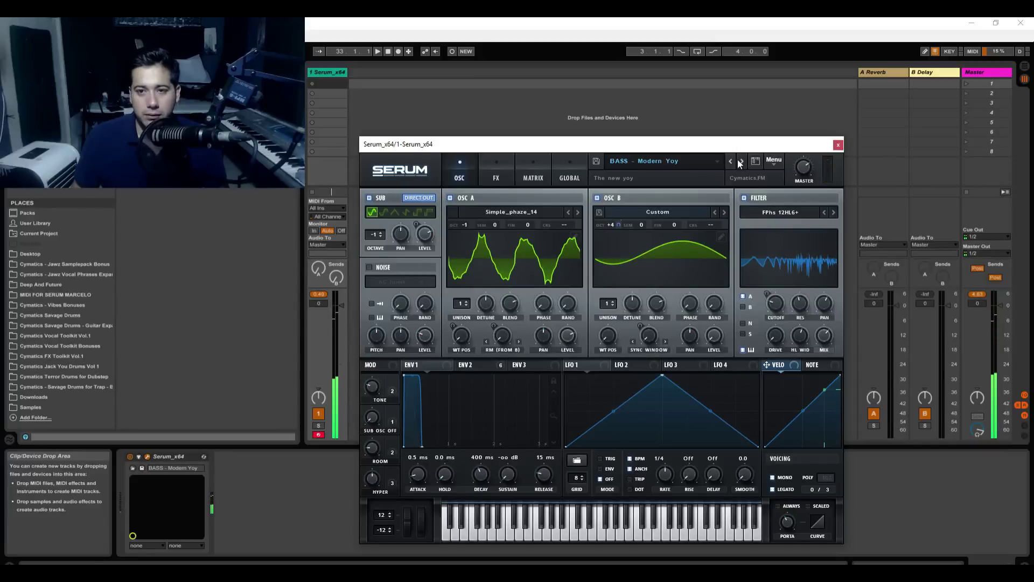
left_click(739, 161)
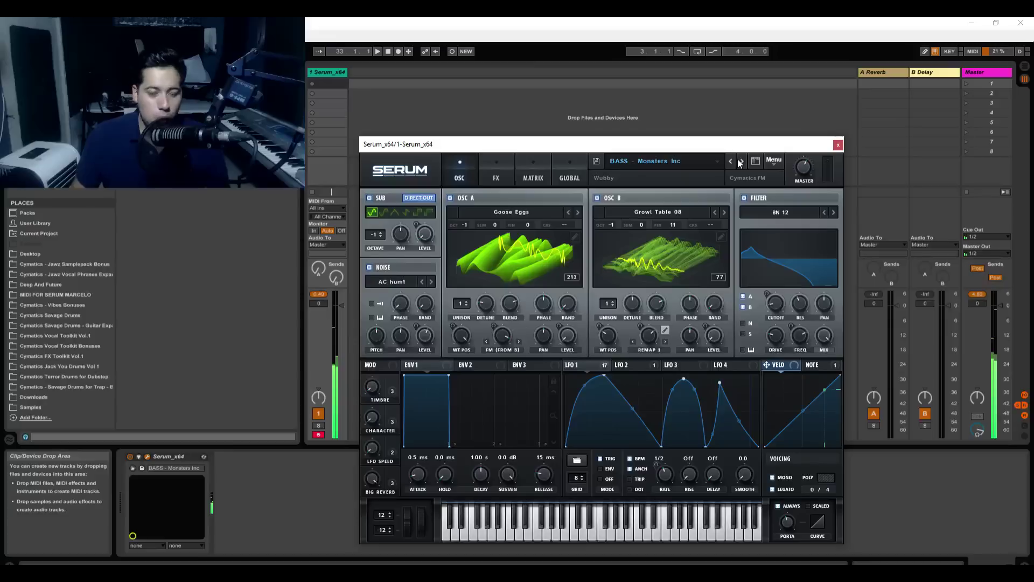
left_click(741, 161)
left_click_drag(697, 149, 644, 140)
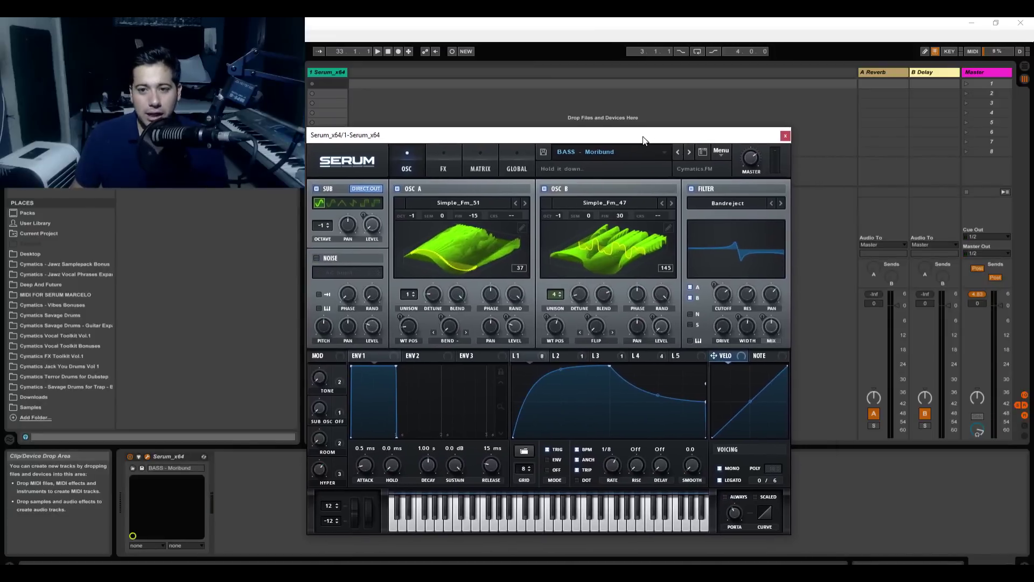
left_click(688, 151)
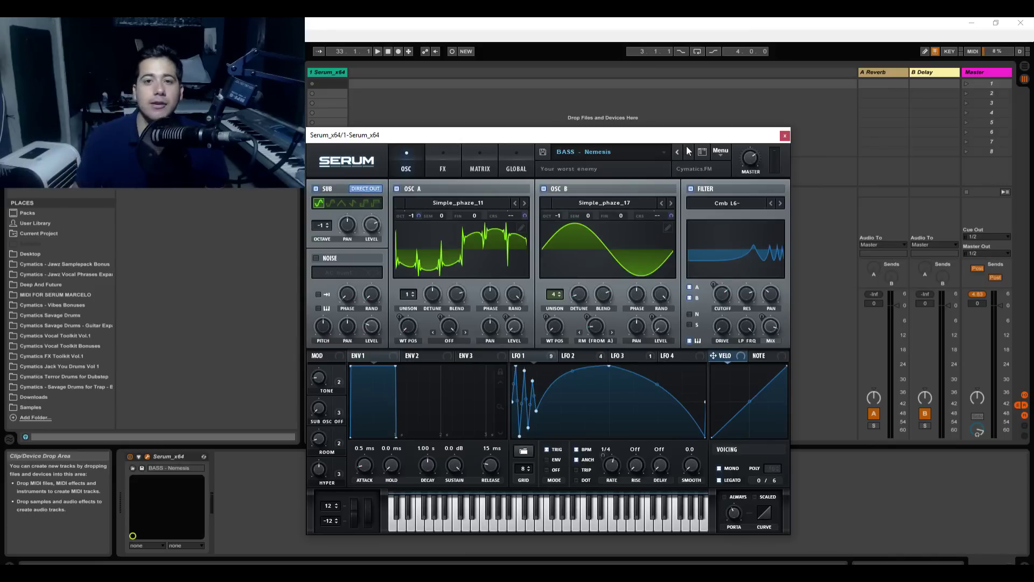
left_click(735, 204)
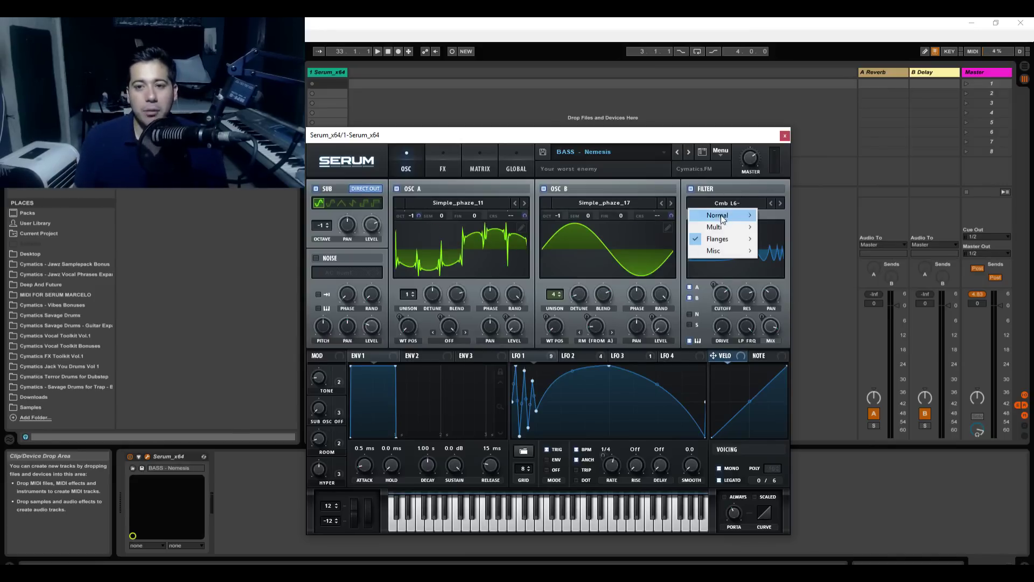
mouse_move(722, 217)
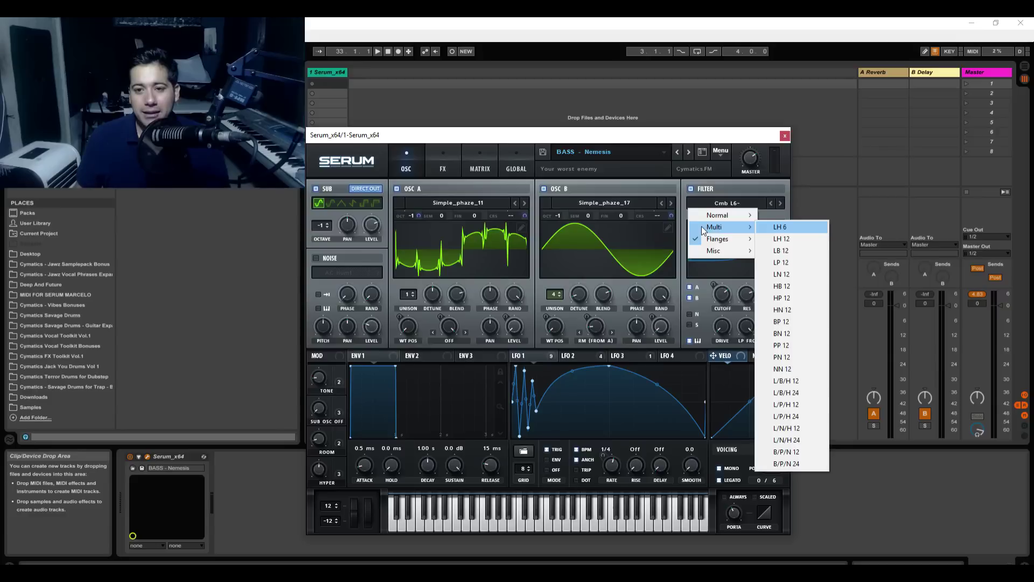
mouse_move(731, 241)
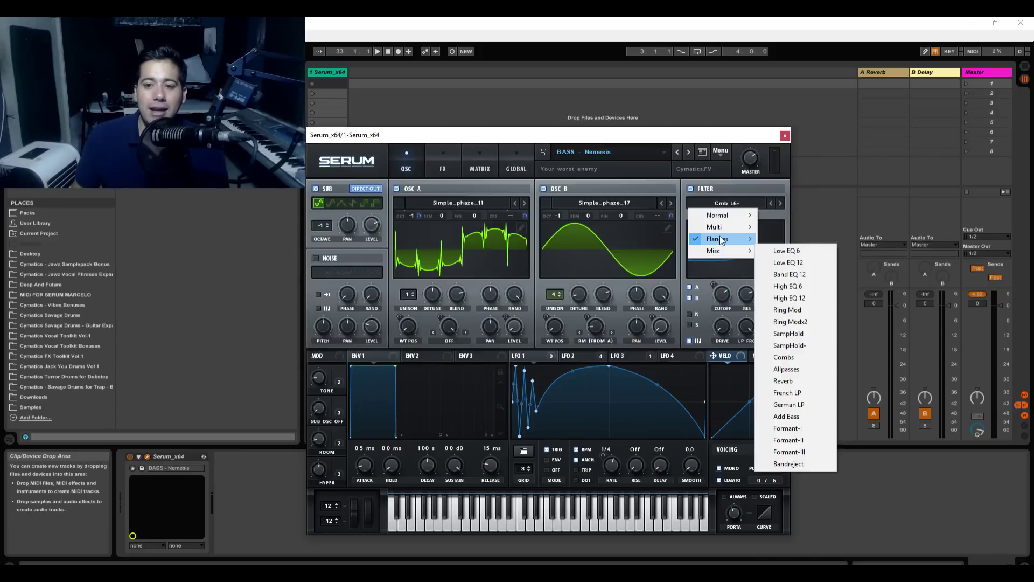
left_click(729, 179)
left_click(699, 190)
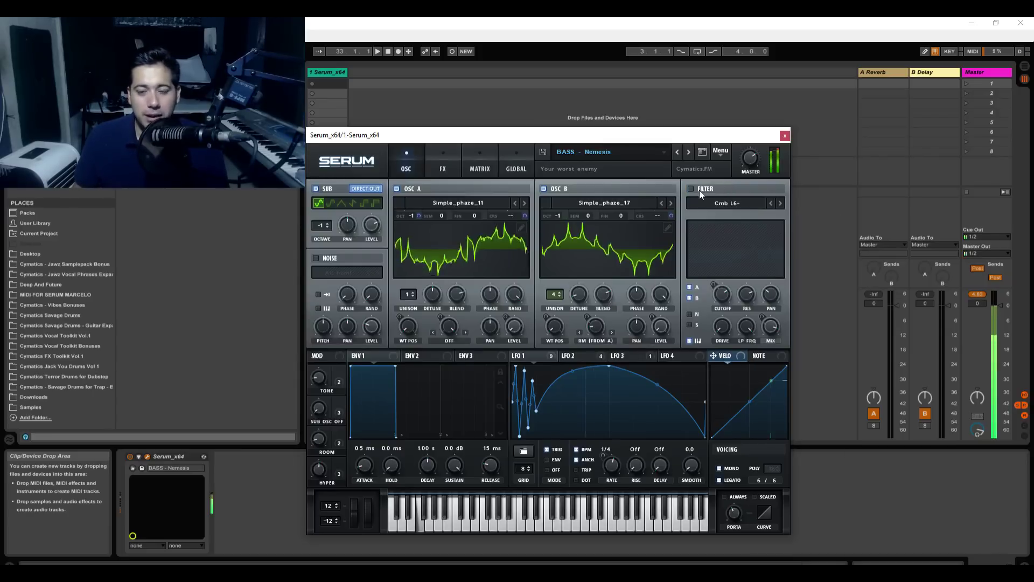
left_click(699, 190)
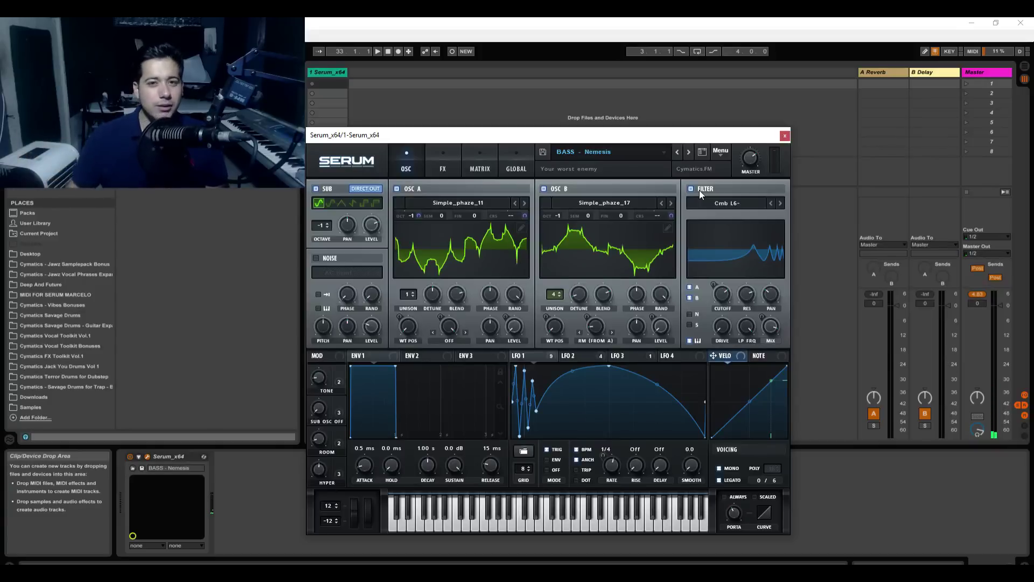
left_click(691, 188)
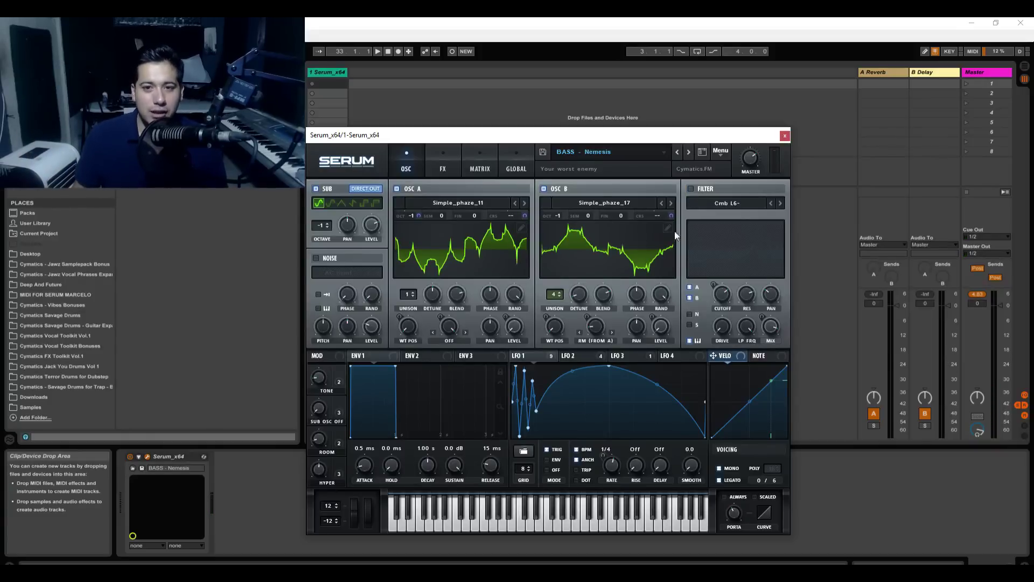
left_click(690, 188)
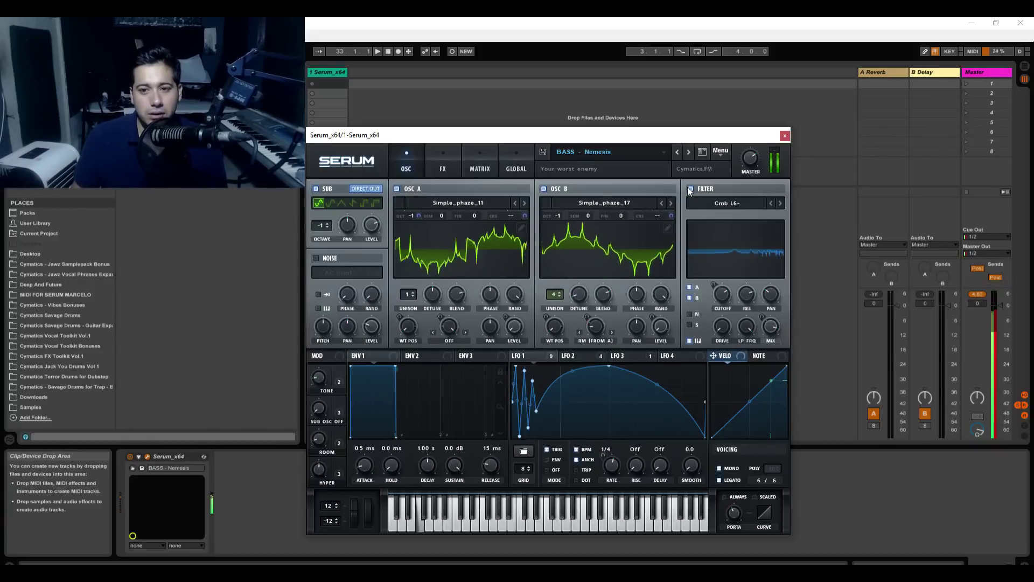
Advance to BASS - Ohmygawd, with Simple_Fm_04 and Simple_Fm_02 wavetables through a Bandreject filter
left_click(689, 153)
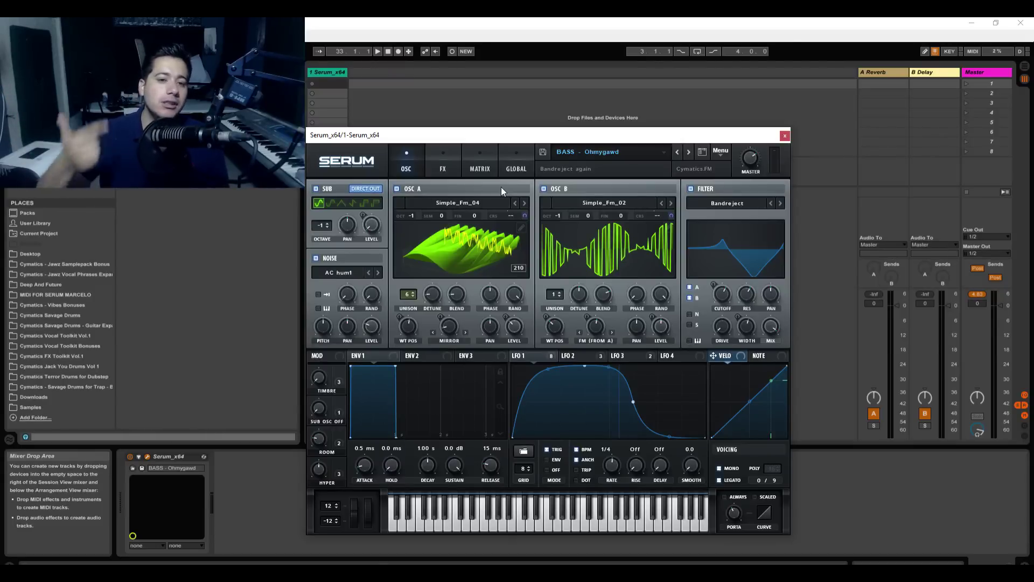
Enable the noise oscillator and audition Old but Gold, Organic Waste, Peep n Flip, Phase Cancellation and Pig
left_click(315, 259)
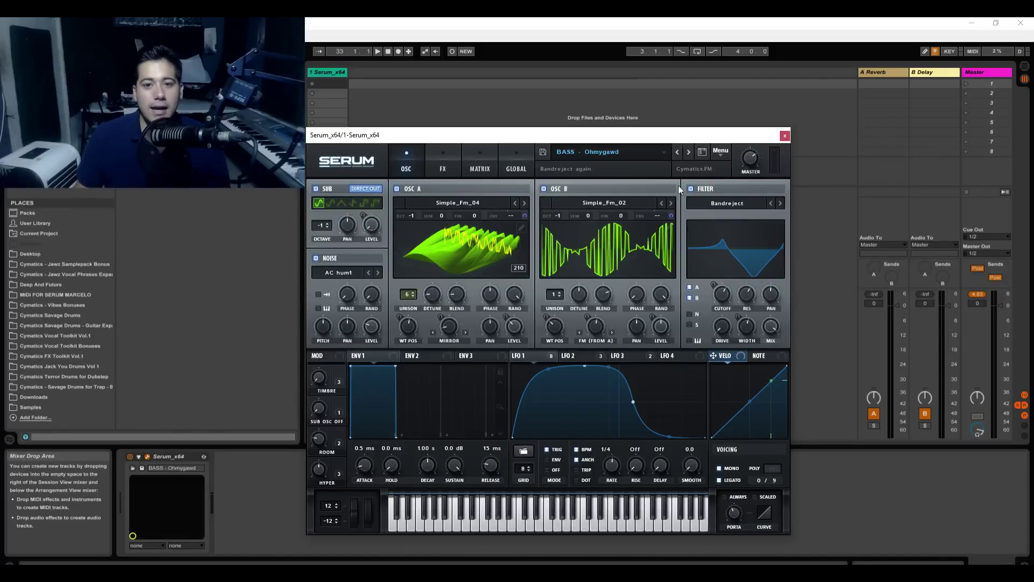
left_click(689, 153)
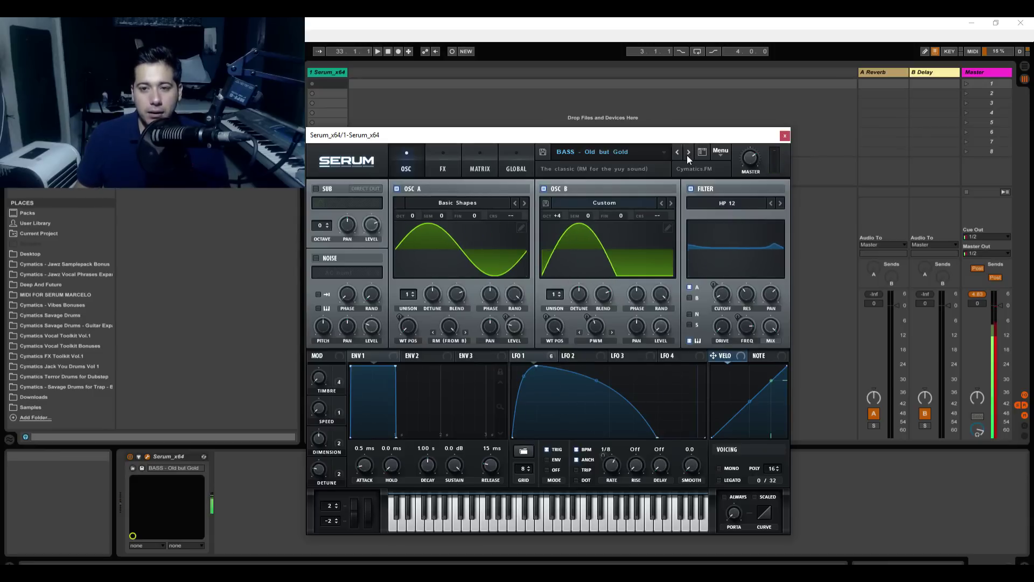
left_click(688, 154)
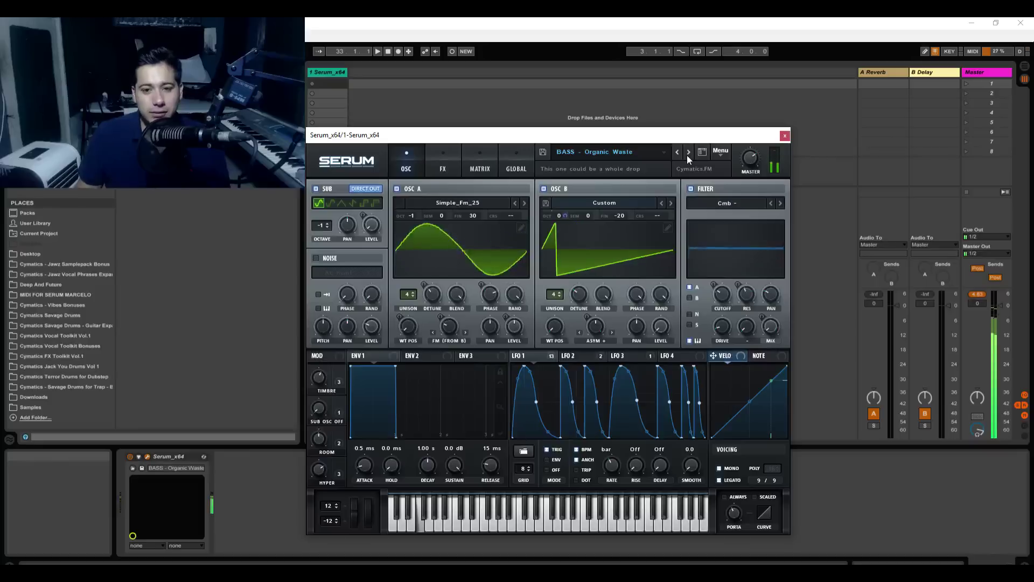
left_click(688, 153)
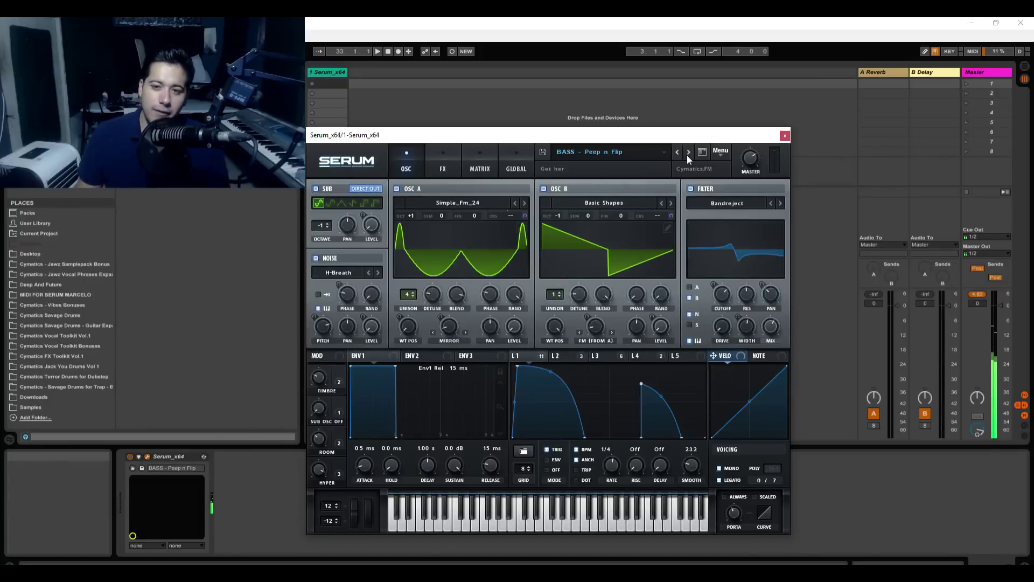
left_click(688, 154)
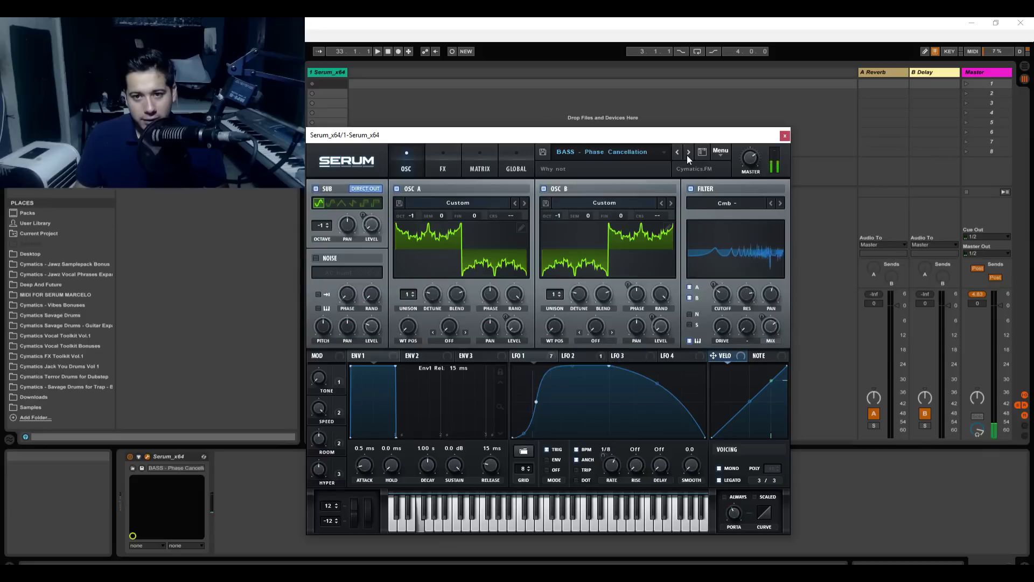
left_click(687, 154)
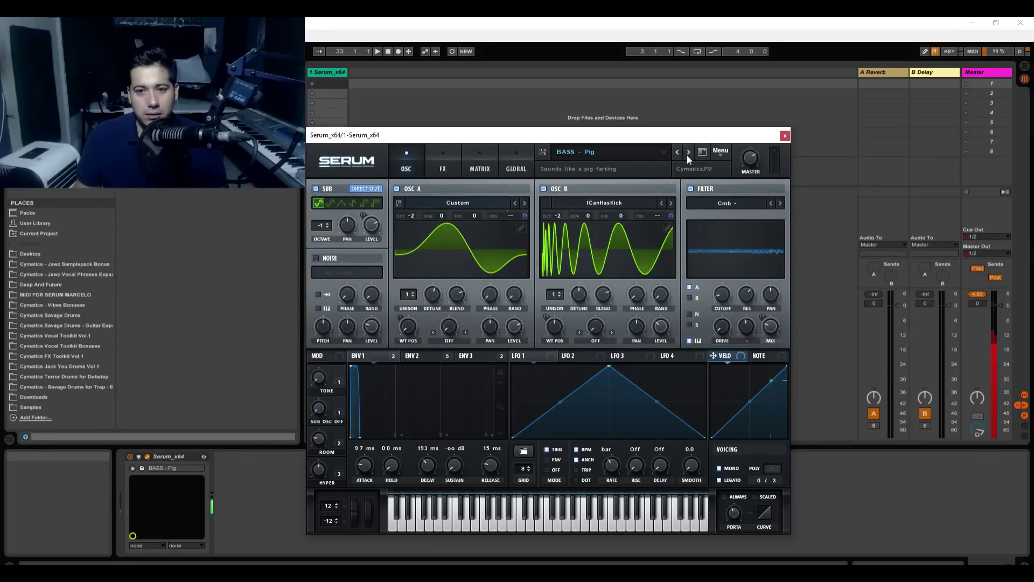
Audition Piggy and Pitchmeup, check the FX page, then load BASS - Platinum Throat
left_click(688, 154)
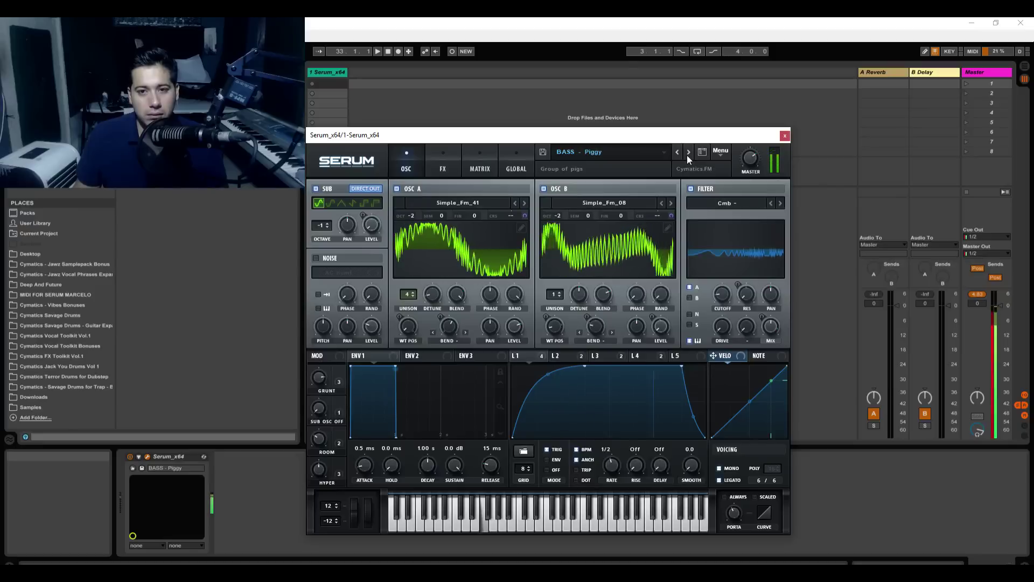
left_click(688, 154)
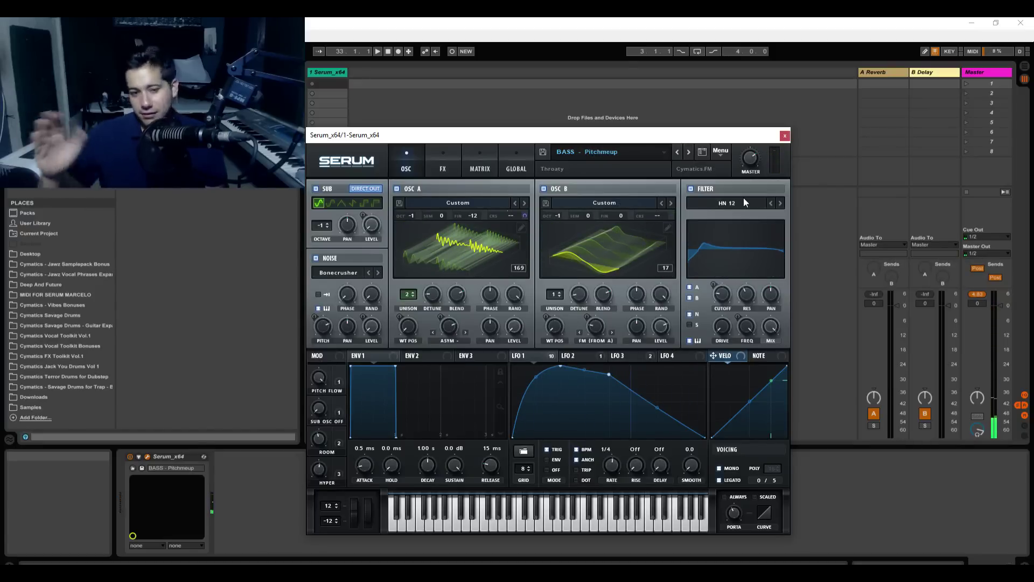
left_click(434, 169)
left_click(406, 164)
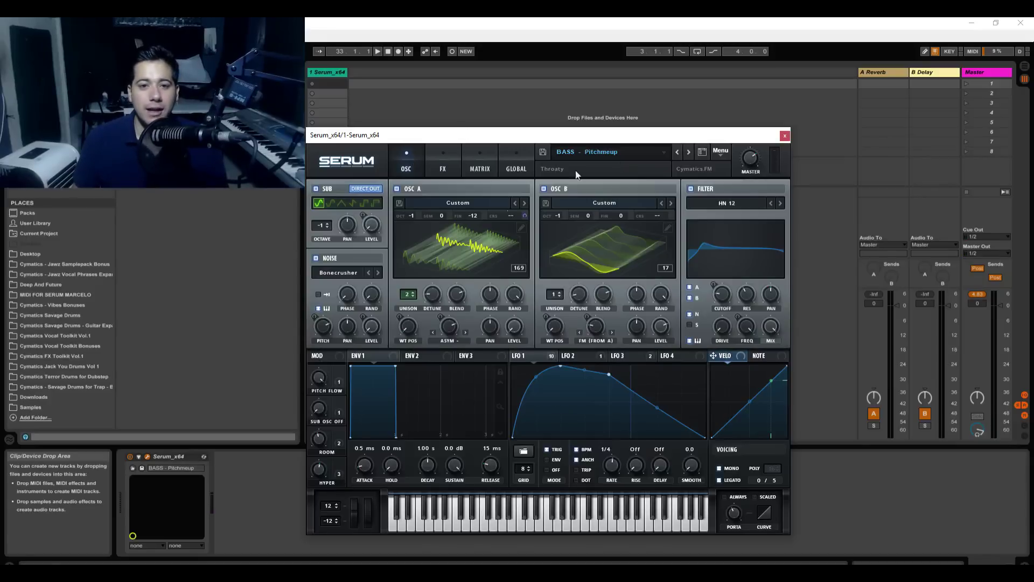
left_click(689, 152)
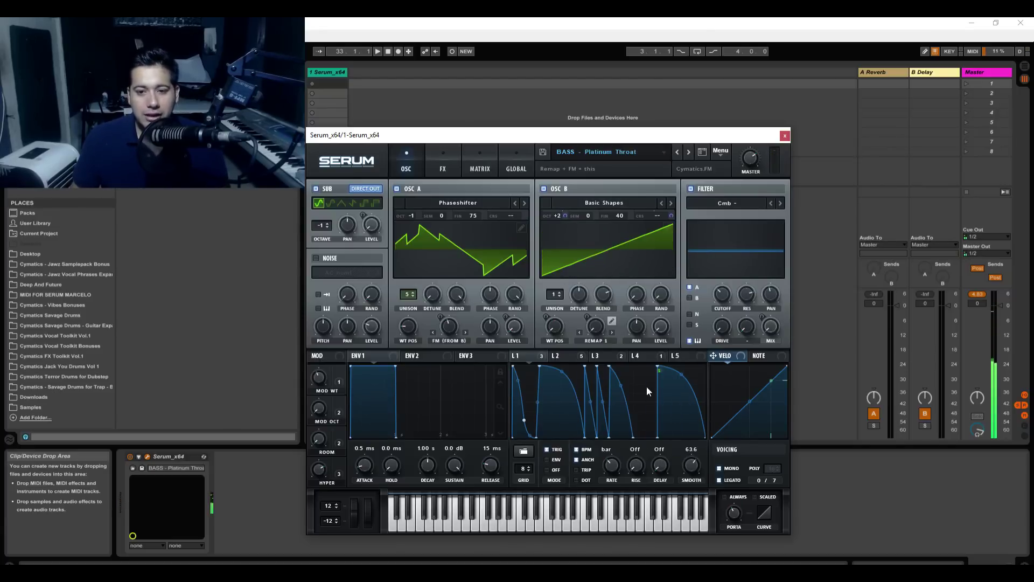
Inspect the right-click options of several LFO curve points, leaving them unchanged
right_click(659, 371)
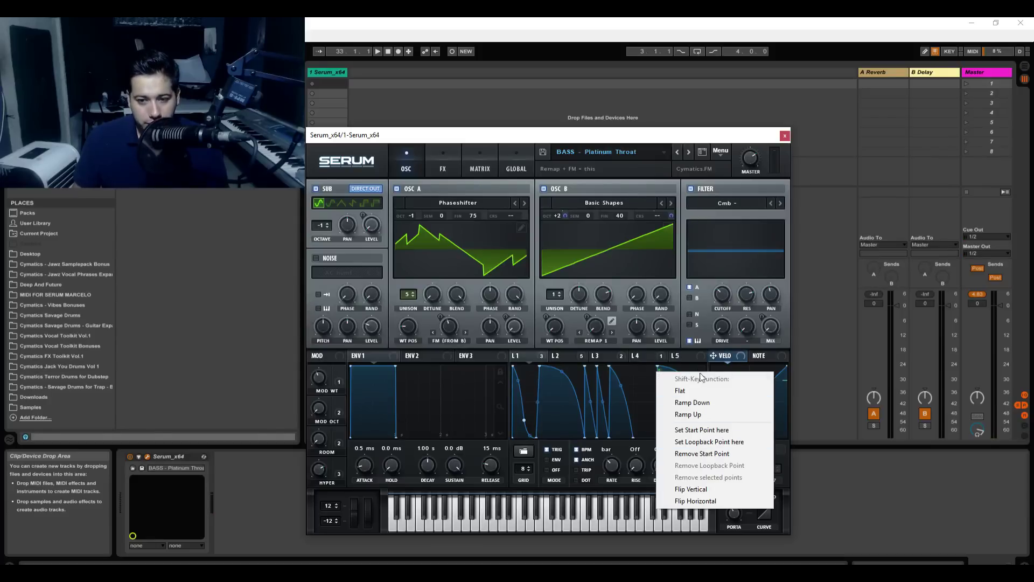
left_click(638, 370)
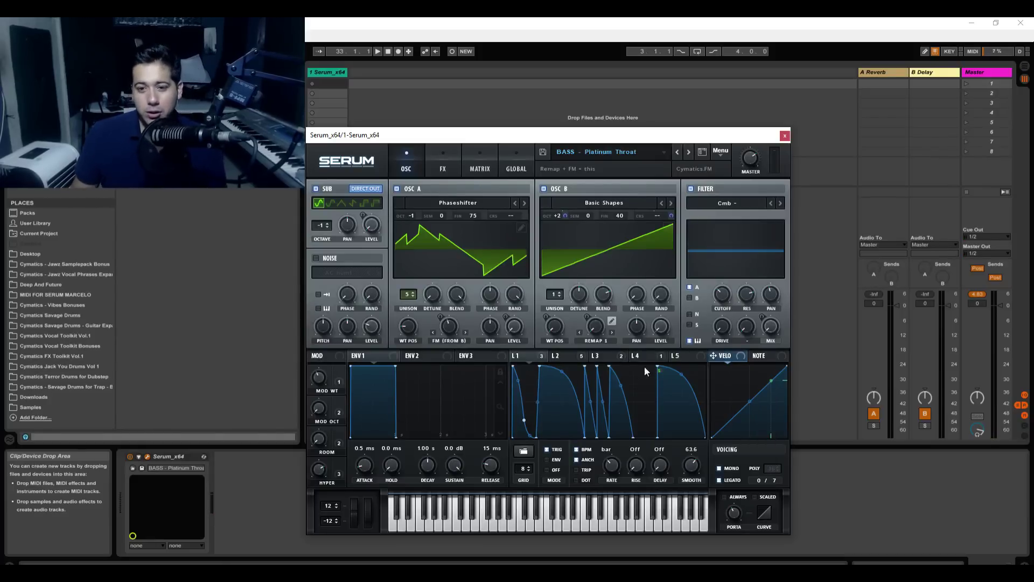
right_click(601, 370)
right_click(567, 380)
right_click(534, 380)
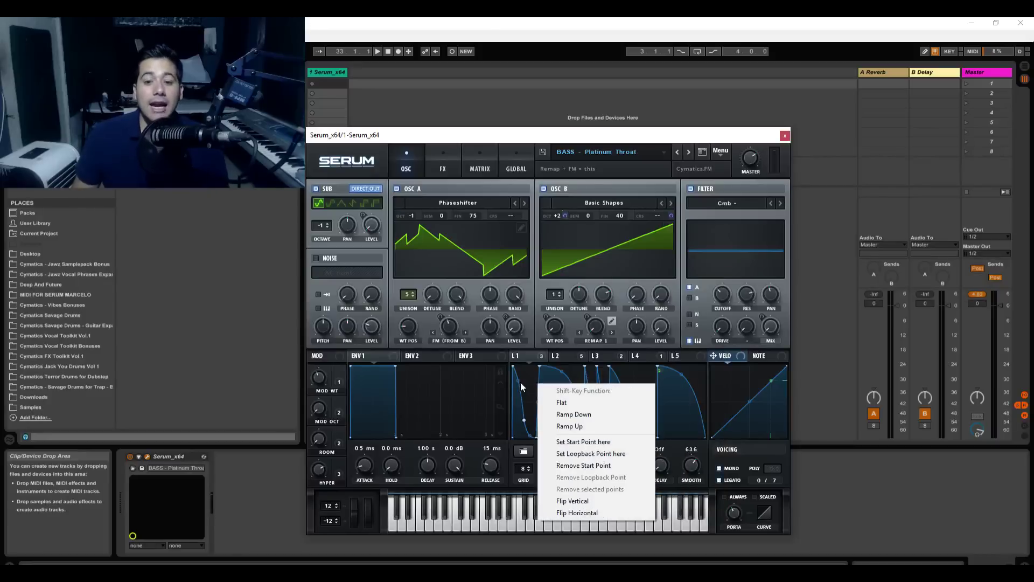
right_click(518, 382)
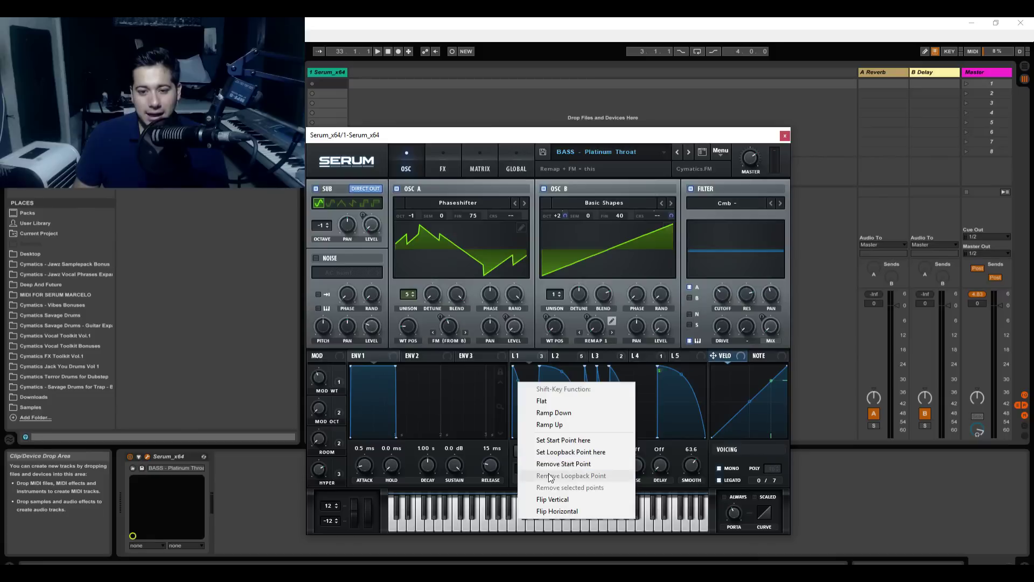
left_click(689, 334)
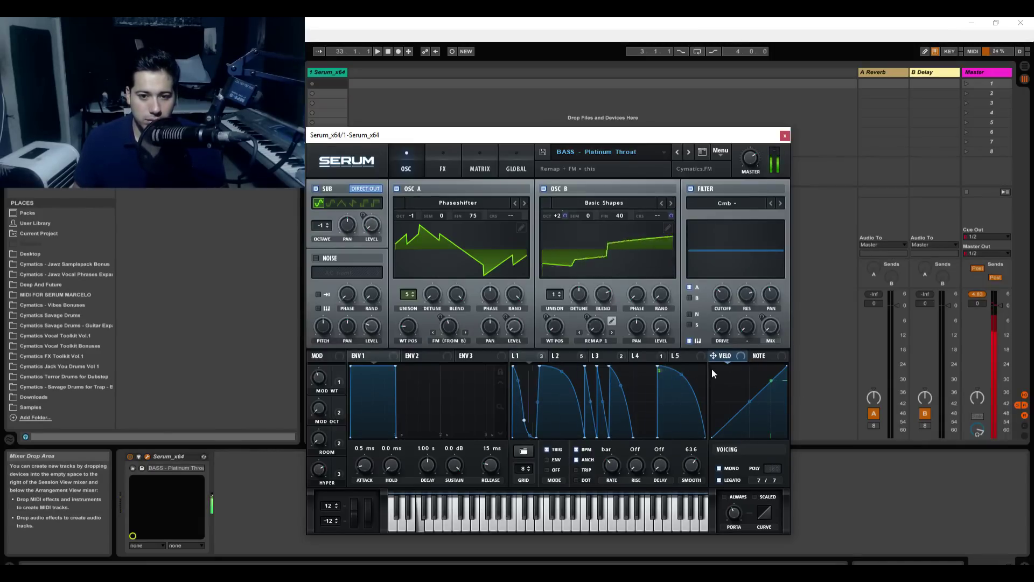
Step forward through the bass presets past Powah to BASS - Punch
left_click(685, 155)
left_click(685, 156)
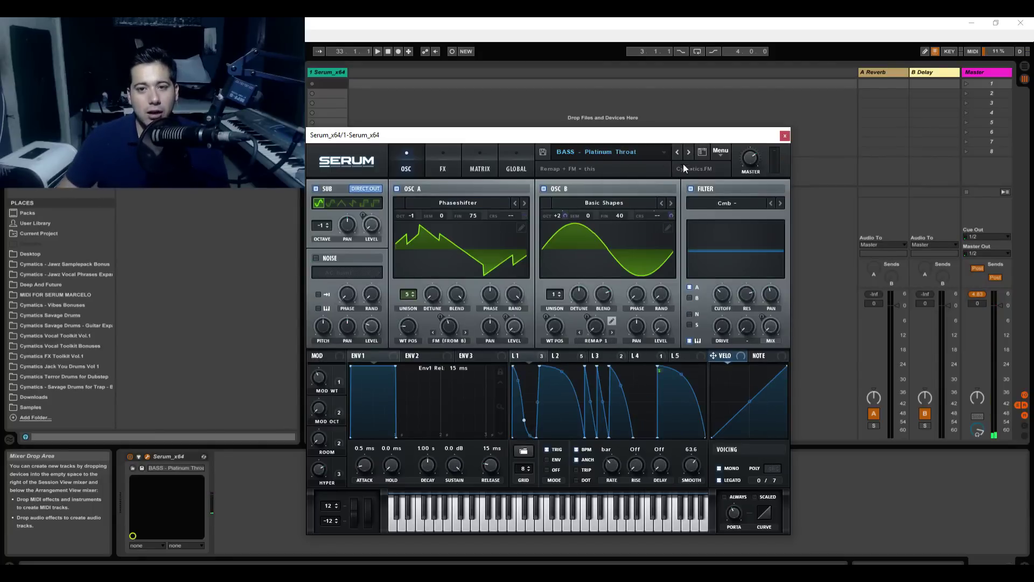
left_click(685, 157)
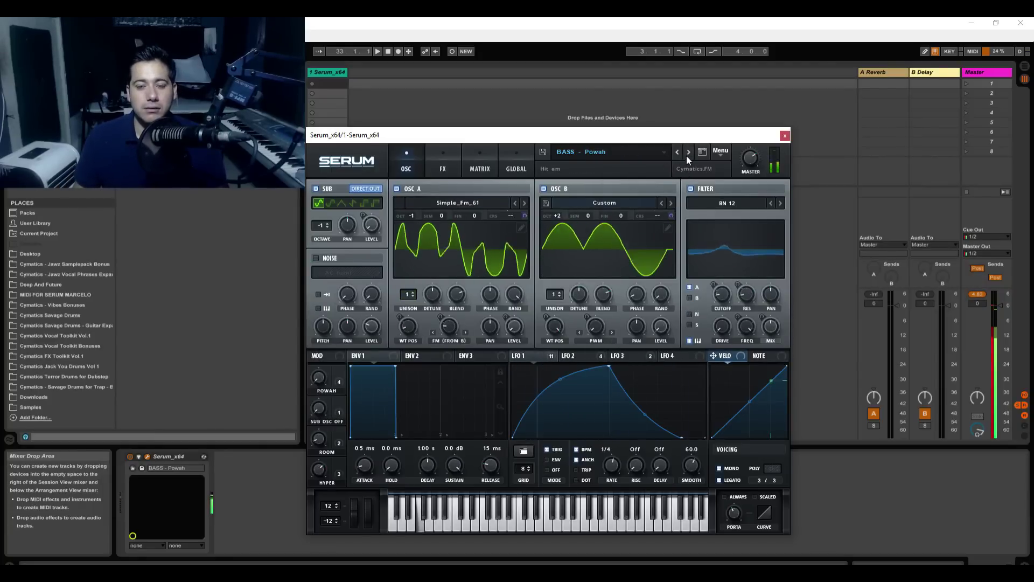
left_click(687, 156)
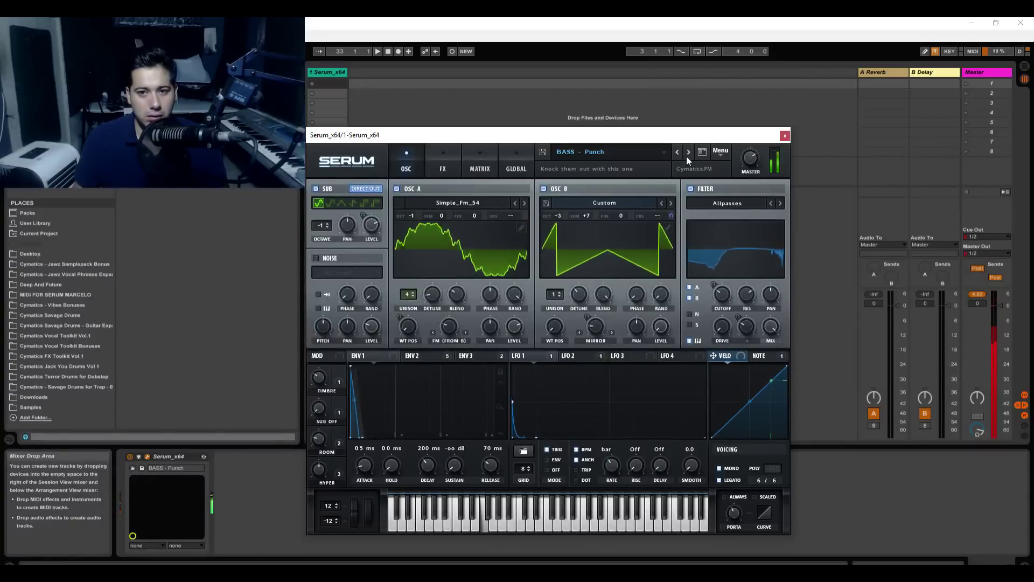
Open BASS - Punch's modulation matrix and look over its routings and oscillators
left_click(485, 160)
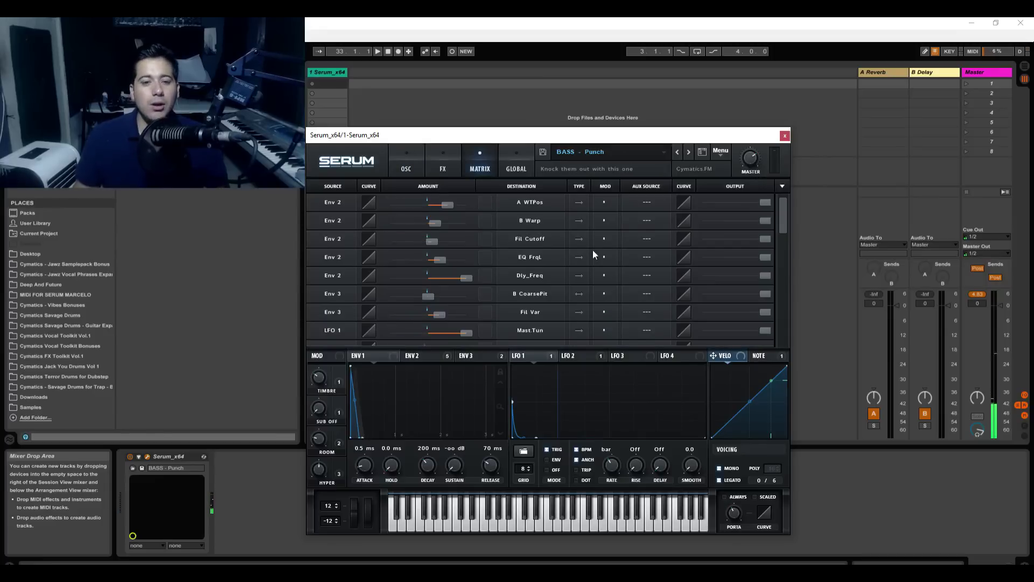
scroll(592, 249, "down", 5)
scroll(665, 282, "down", 6)
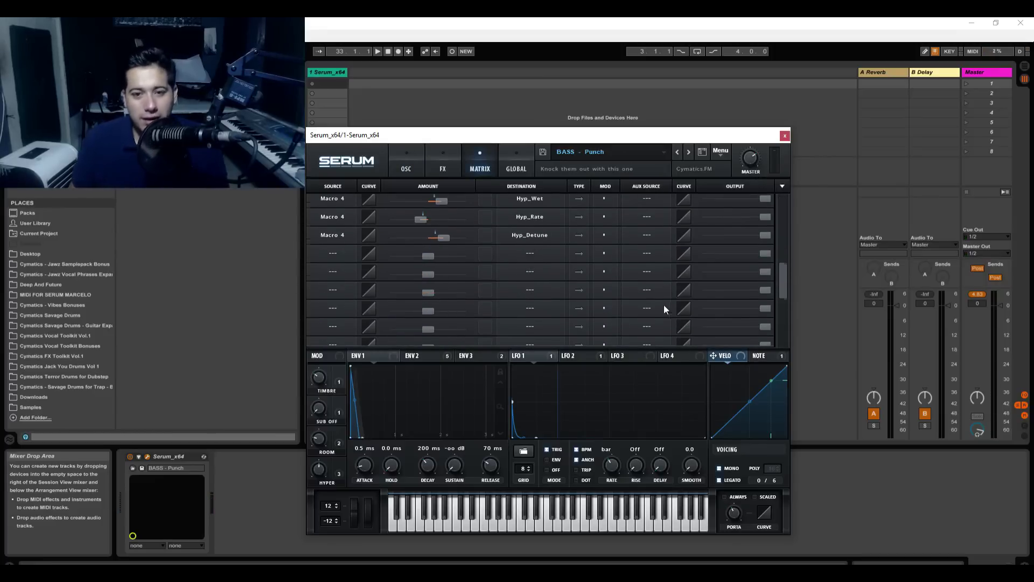
scroll(663, 305, "up", 5)
scroll(664, 302, "up", 4)
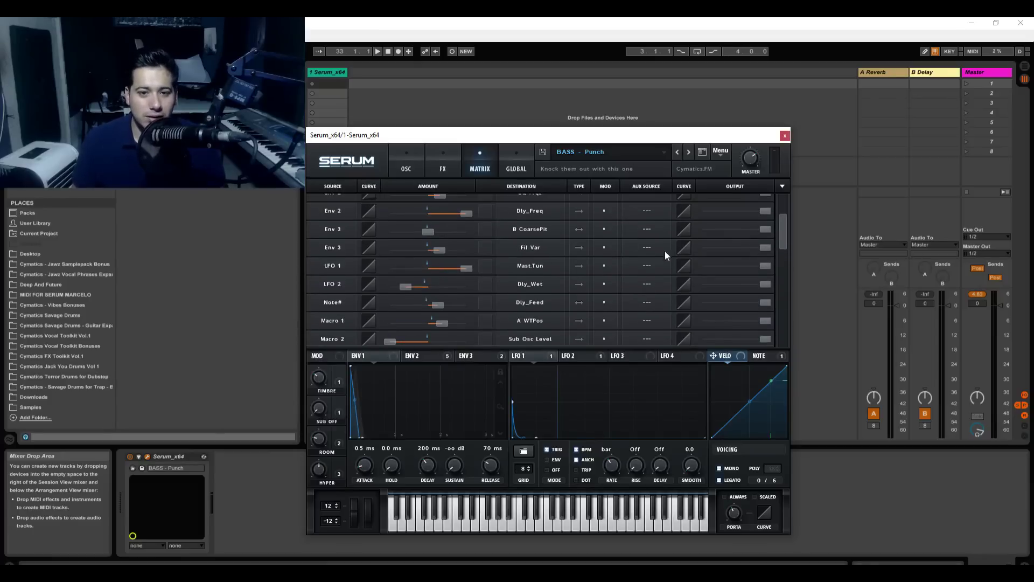
left_click(406, 160)
left_click(480, 156)
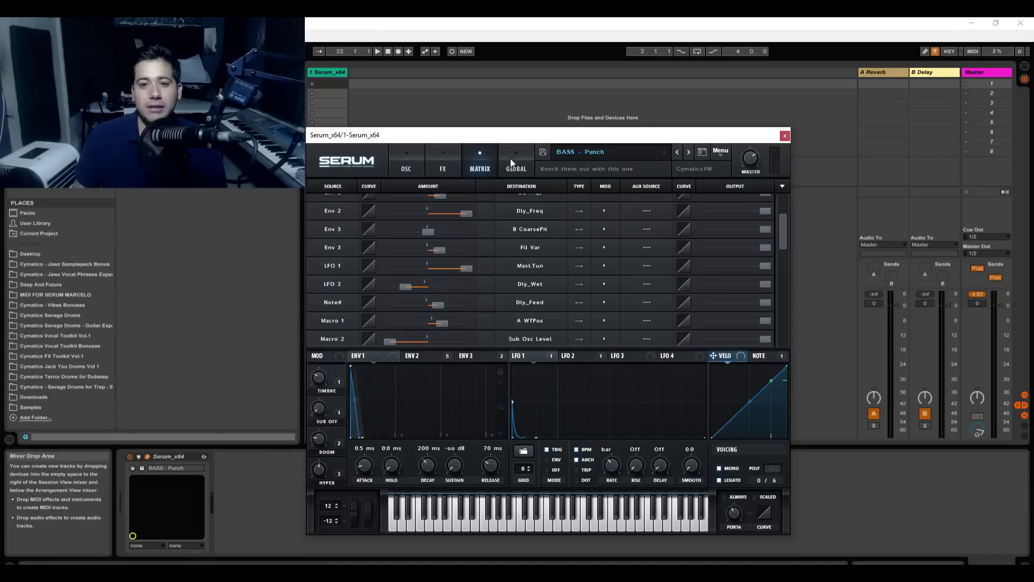
left_click(416, 155)
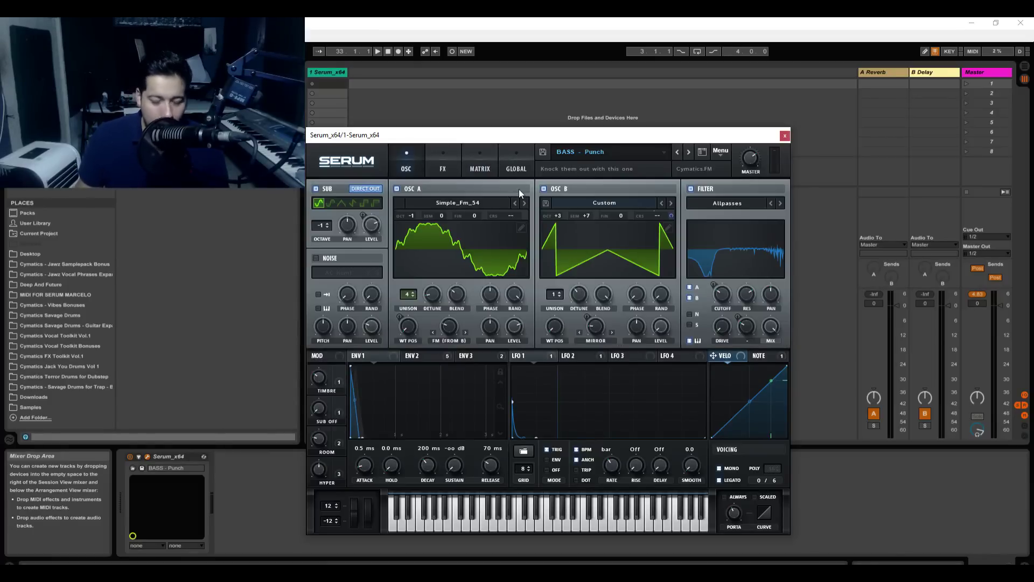
left_click(479, 162)
scroll(473, 242, "down", 2)
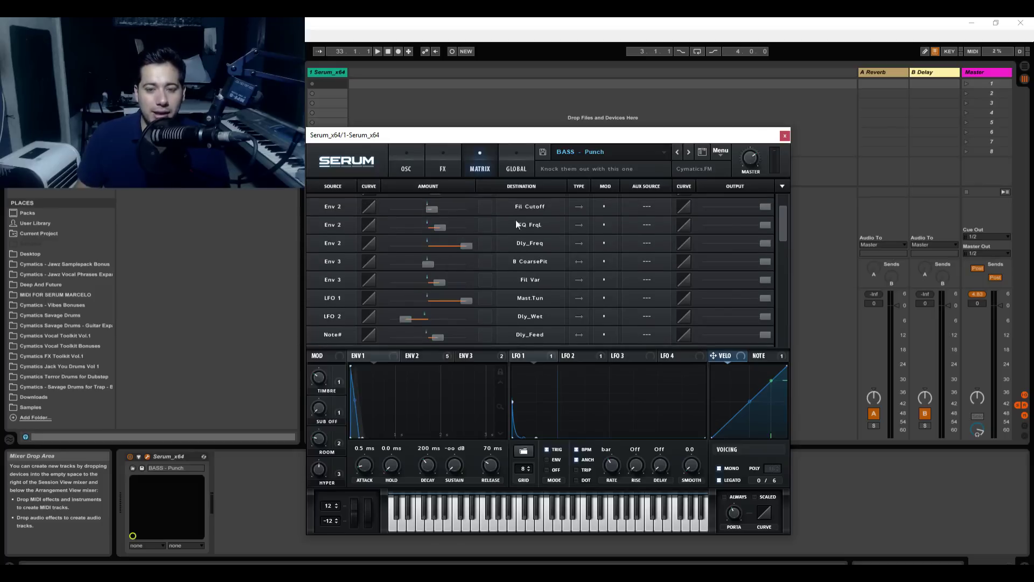
scroll(512, 216, "up", 2)
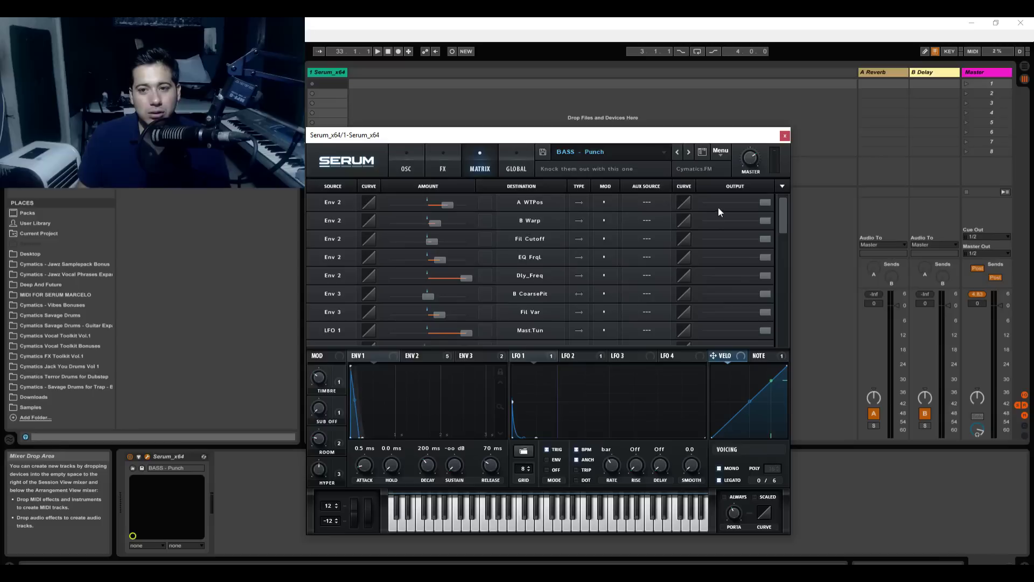
Turn off the A WTPos, B Warp, Fil Cutoff, EQ FrqL, Dly_Freq and B CoarsePit routing outputs
left_click_drag(768, 205, 661, 205)
left_click_drag(764, 221, 611, 231)
left_click_drag(758, 241, 679, 260)
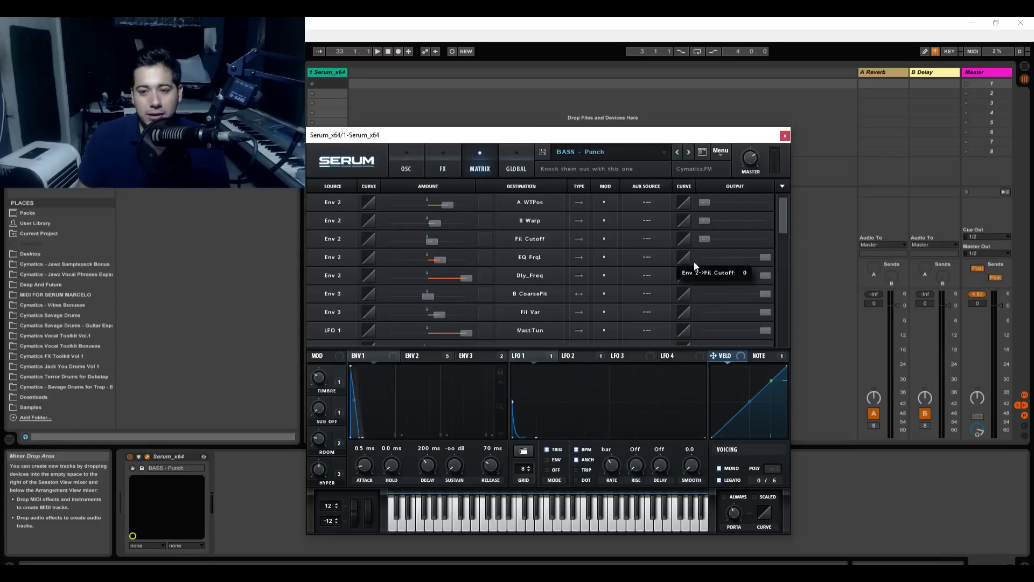
left_click_drag(752, 259, 611, 270)
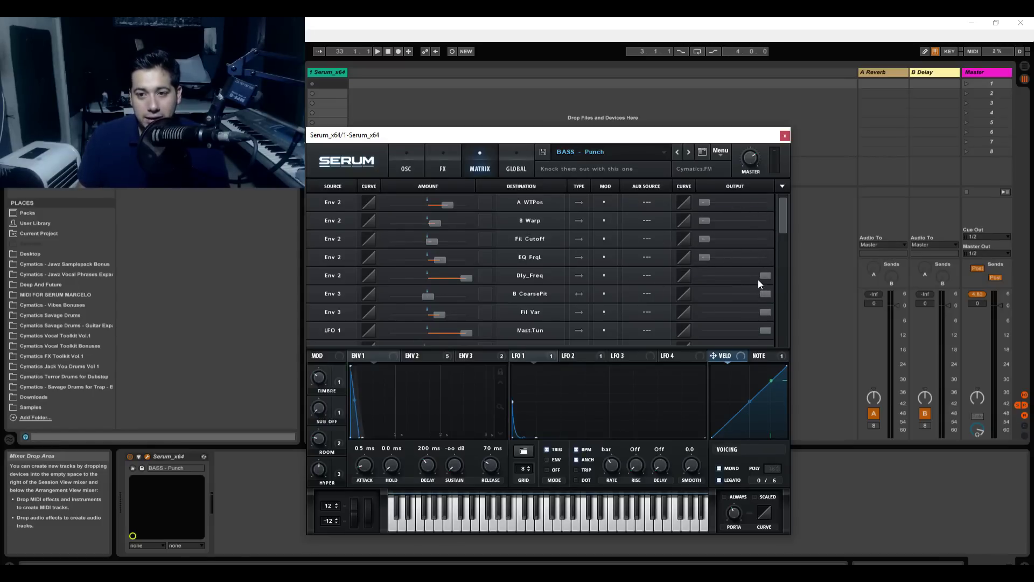
left_click_drag(760, 277, 706, 283)
left_click_drag(767, 294, 703, 299)
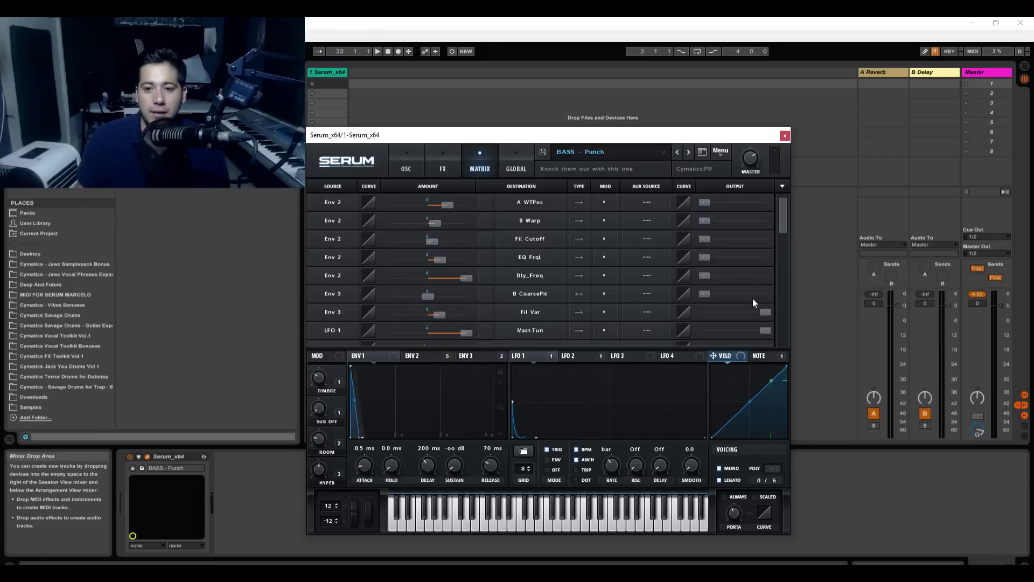
left_click_drag(766, 315, 640, 346)
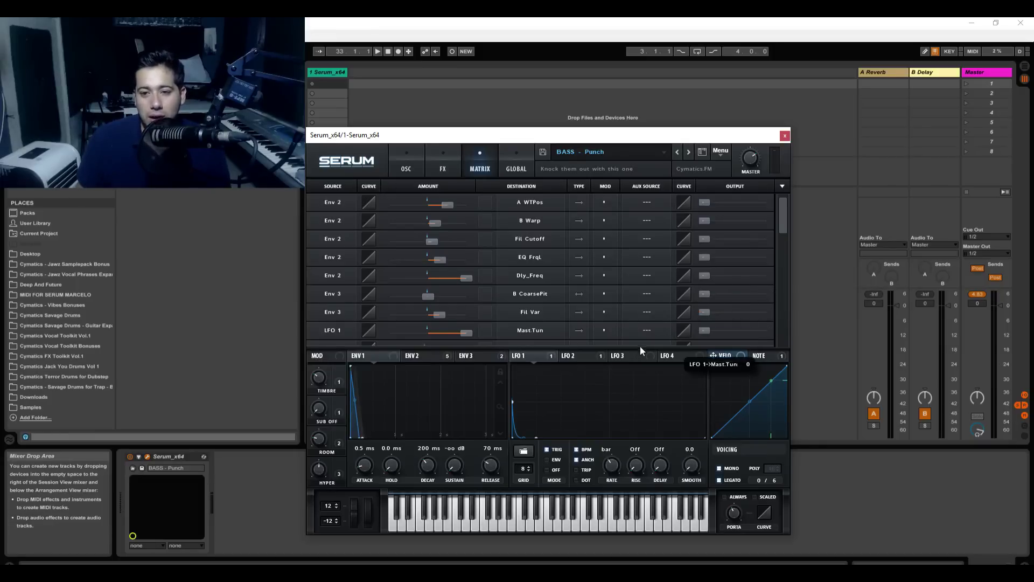
Turn down the Note# to Dly_Feed, Macro 1 to A WTPos and further routing outputs down the list
scroll(675, 328, "down", 1)
left_click_drag(767, 325, 677, 333)
scroll(701, 329, "down", 2)
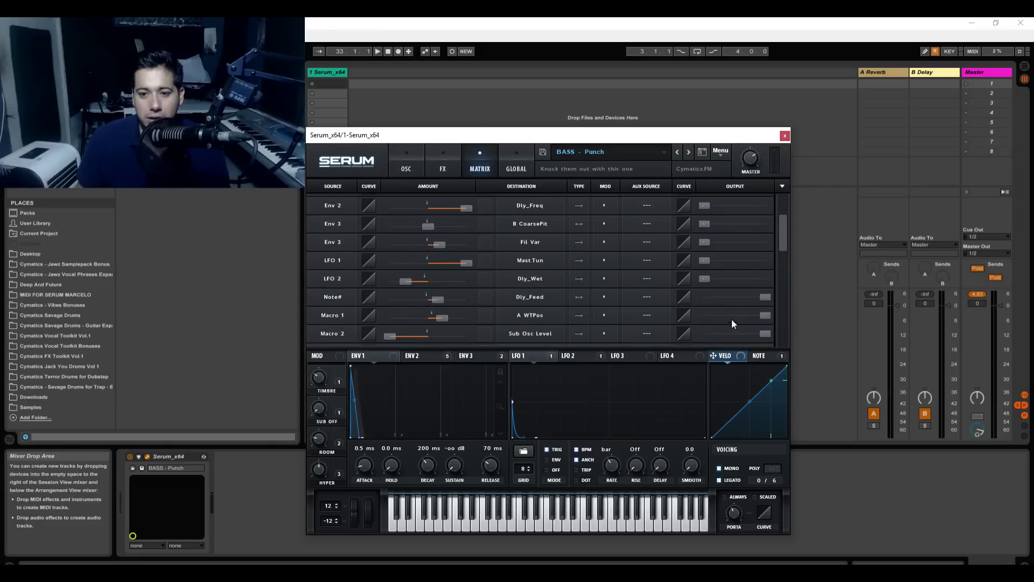
left_click_drag(766, 297, 674, 301)
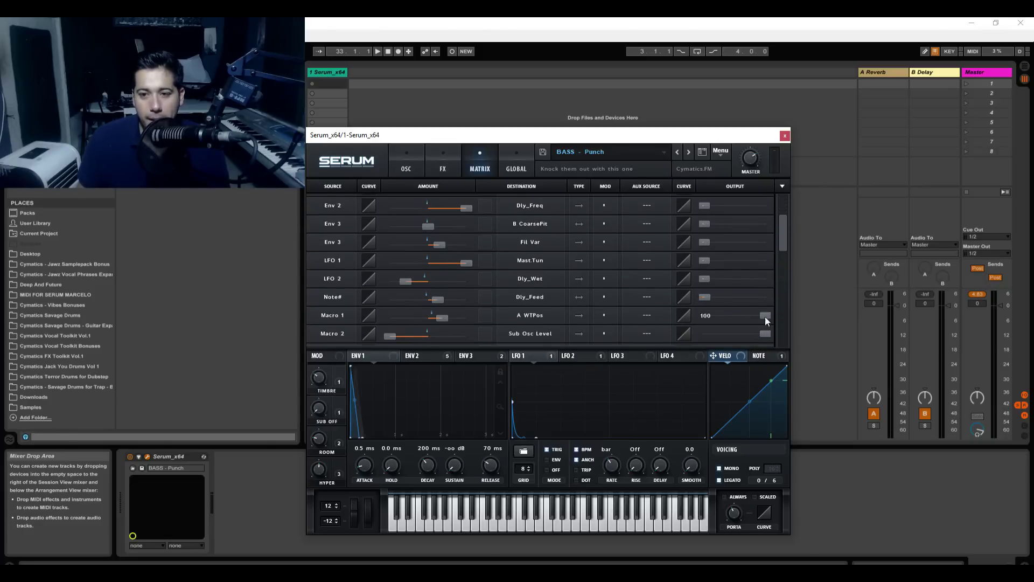
left_click_drag(765, 315, 603, 344)
scroll(615, 326, "down", 1)
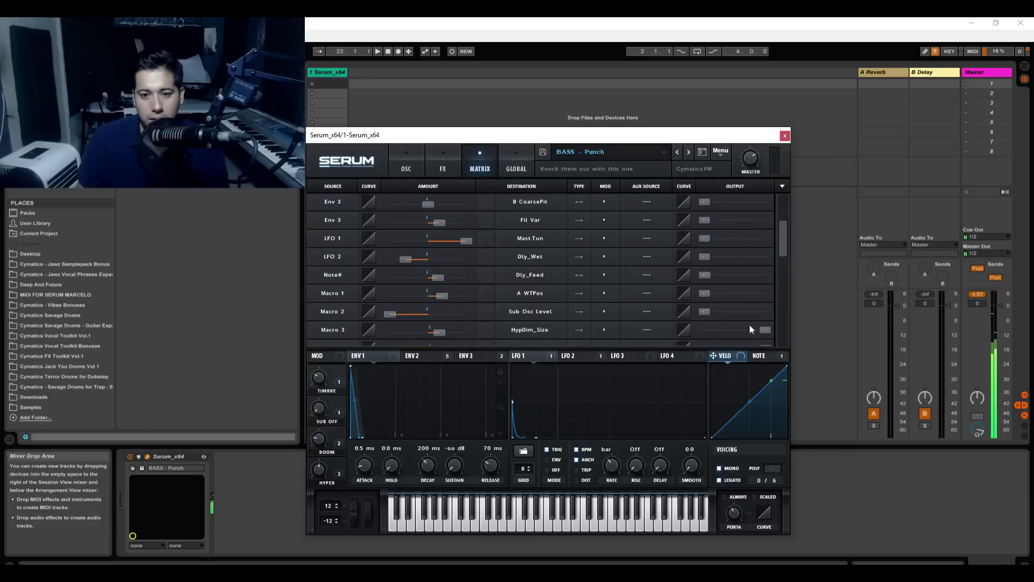
left_click_drag(750, 329, 678, 334)
scroll(668, 330, "down", 2)
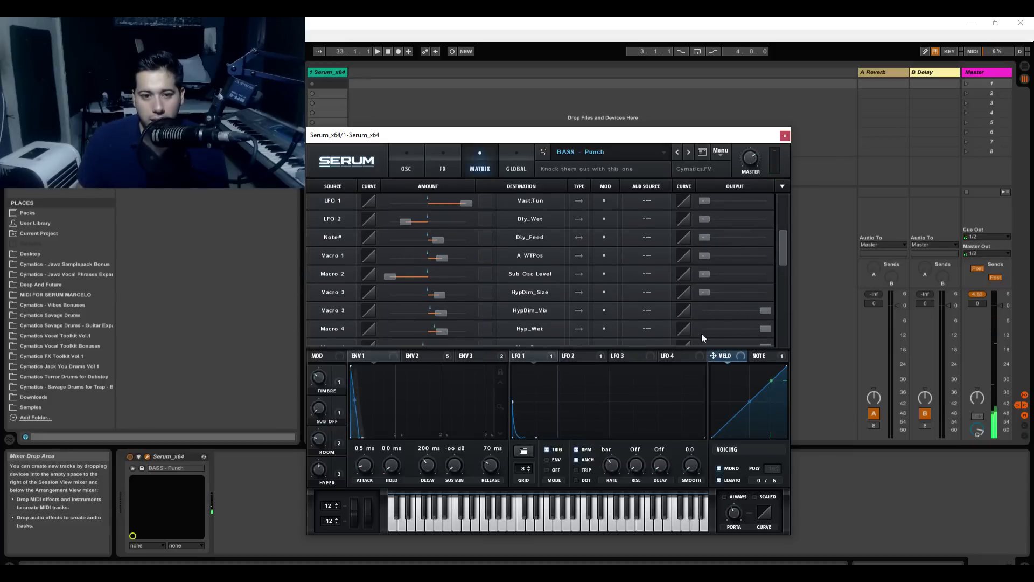
left_click_drag(765, 329, 687, 314)
scroll(689, 315, "down", 3)
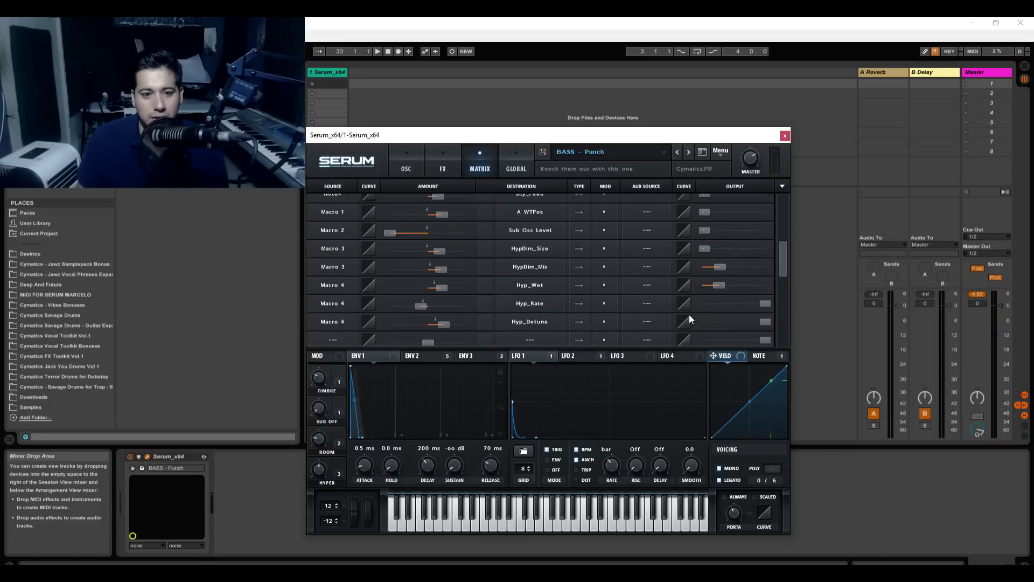
scroll(691, 313, "down", 2)
Check the oscillator and effects pages, then return to the modulation matrix
left_click(404, 170)
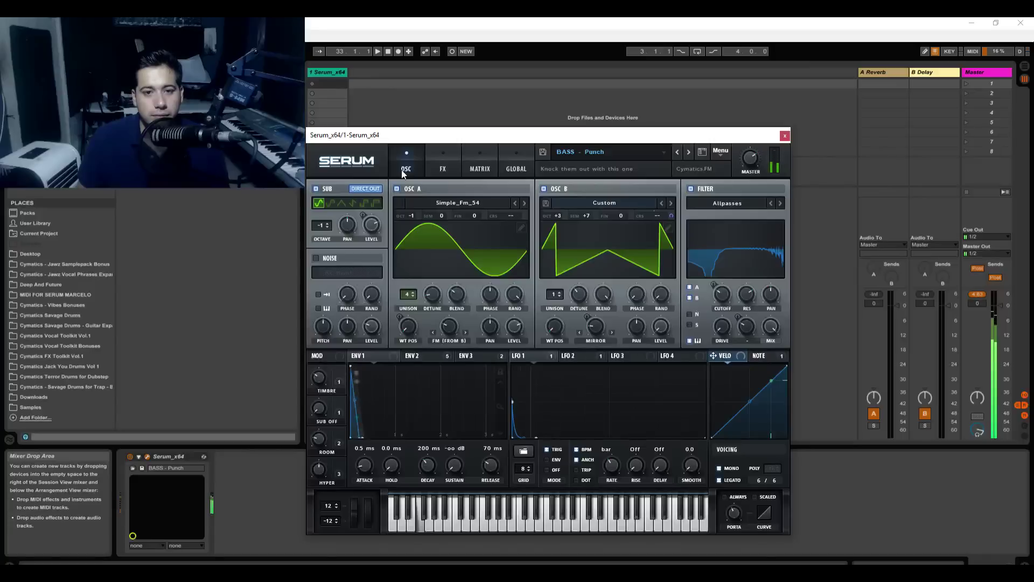
left_click(431, 173)
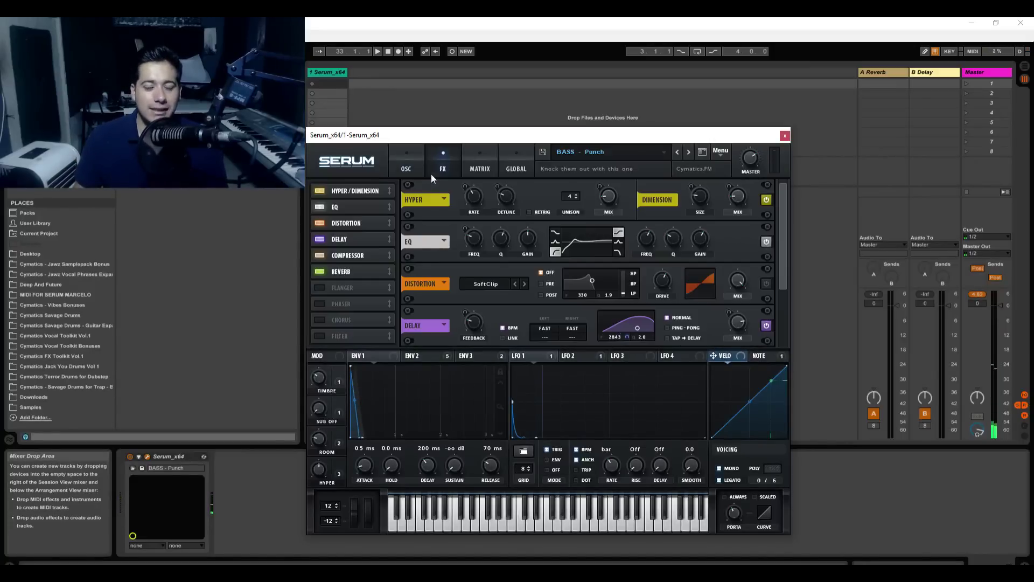
left_click(493, 164)
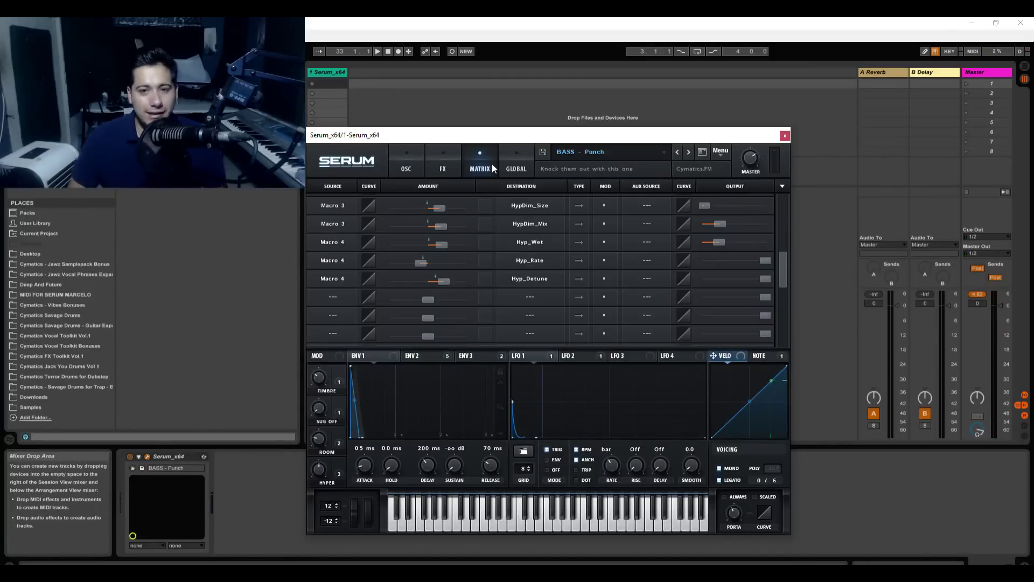
Load BASS - Purple Goo and review its Fil Mix destinations, oscillators and effects
left_click(690, 157)
scroll(708, 205, "up", 5)
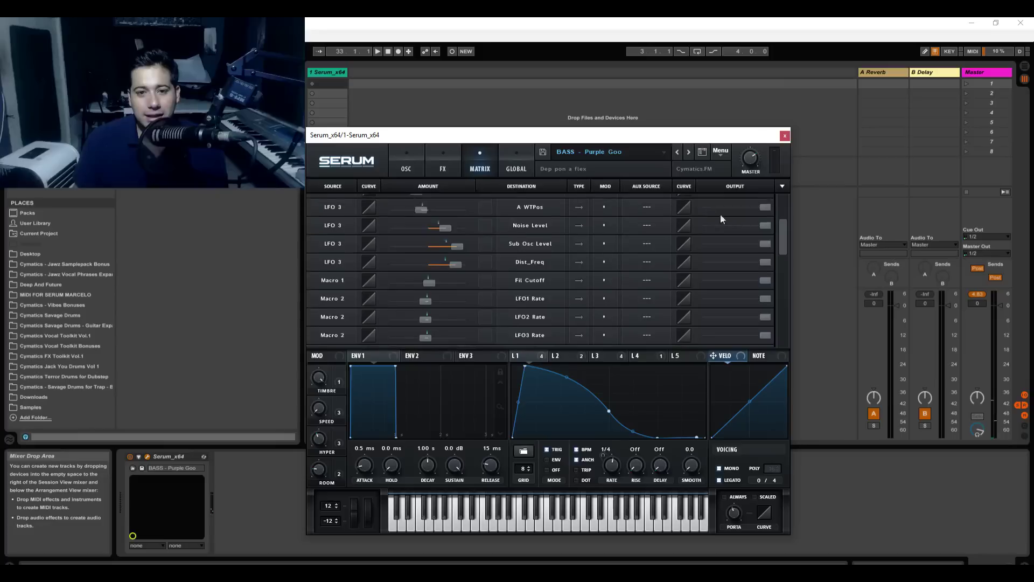
scroll(729, 217, "up", 3)
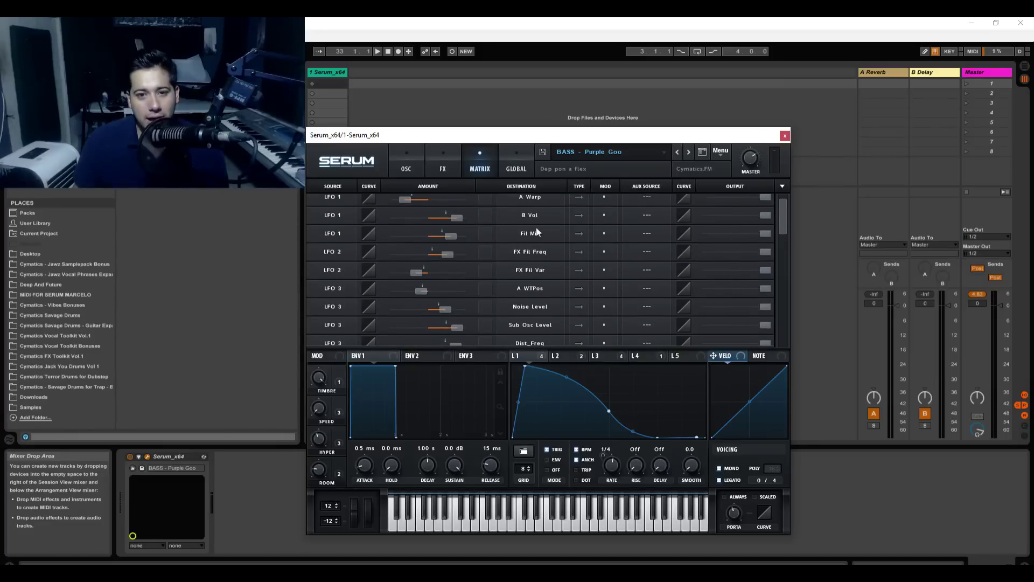
scroll(345, 202, "up", 1)
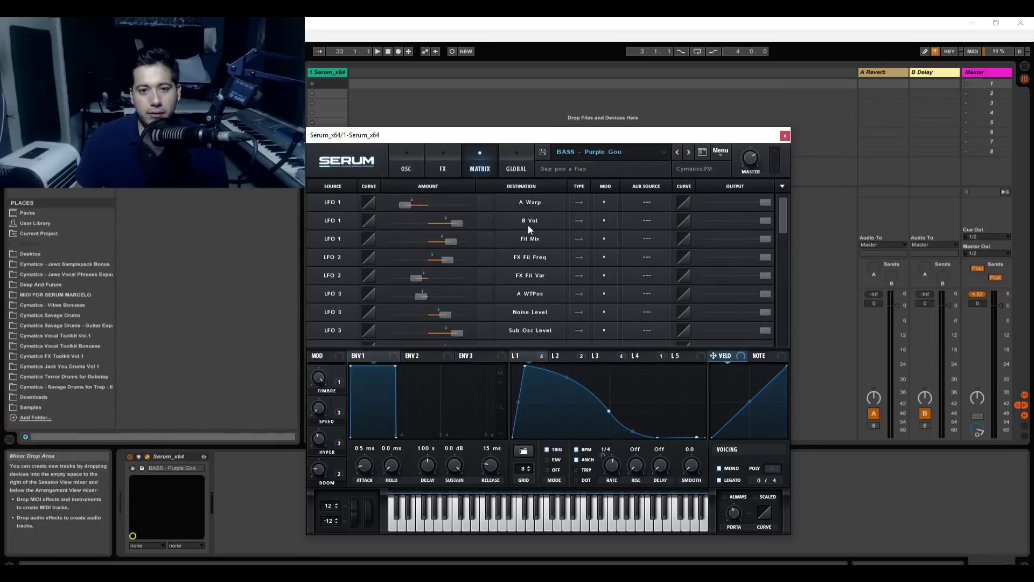
left_click(525, 240)
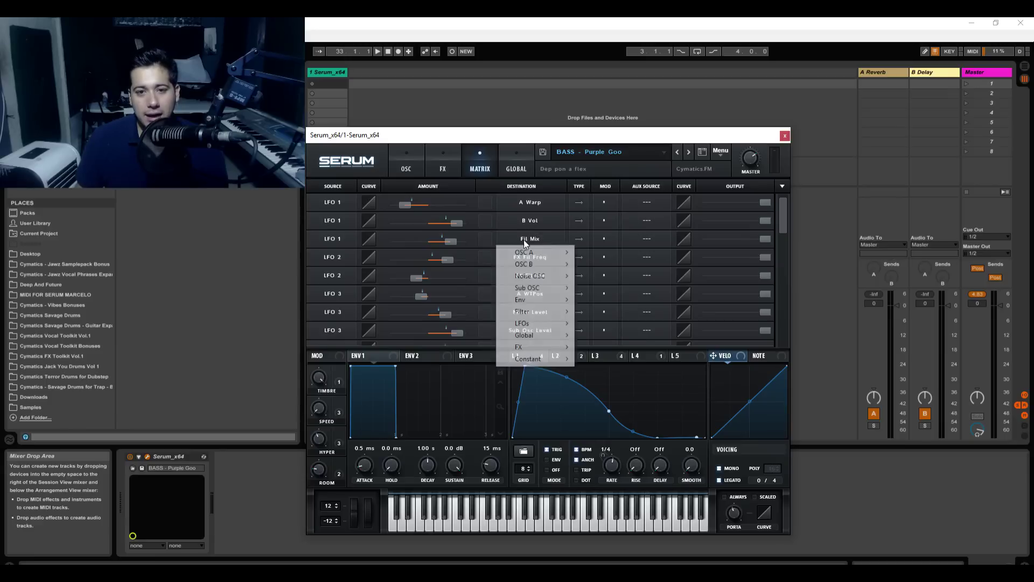
left_click(405, 164)
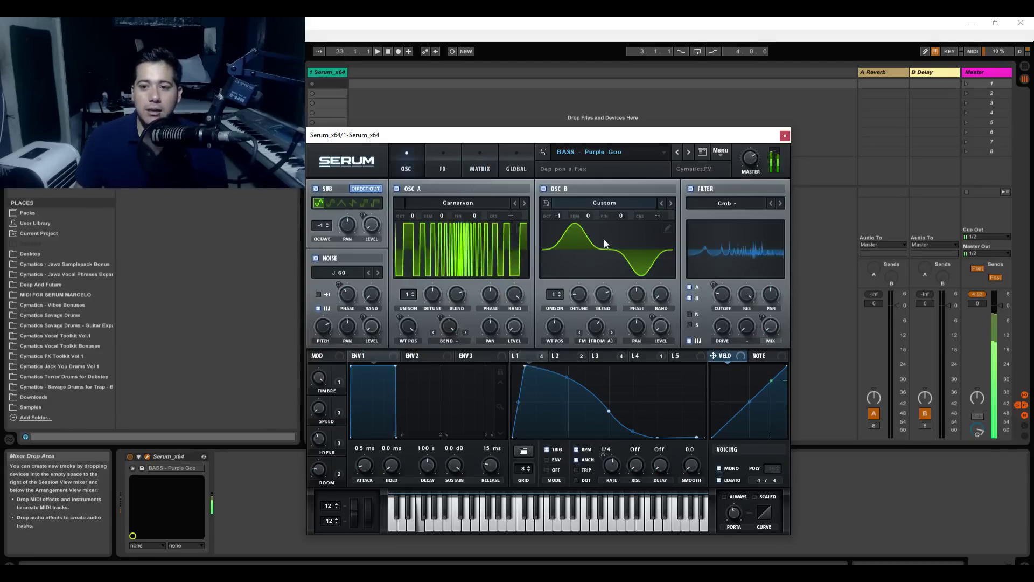
left_click(443, 164)
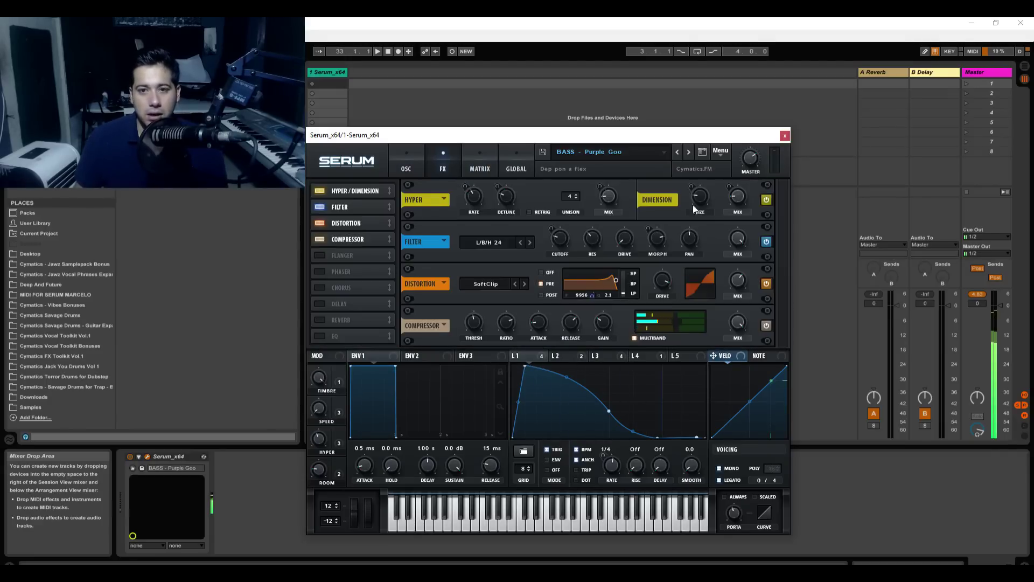
left_click(479, 165)
Turn the A Warp and B Vol routing outputs to zero in the matrix
left_click_drag(765, 202, 660, 201)
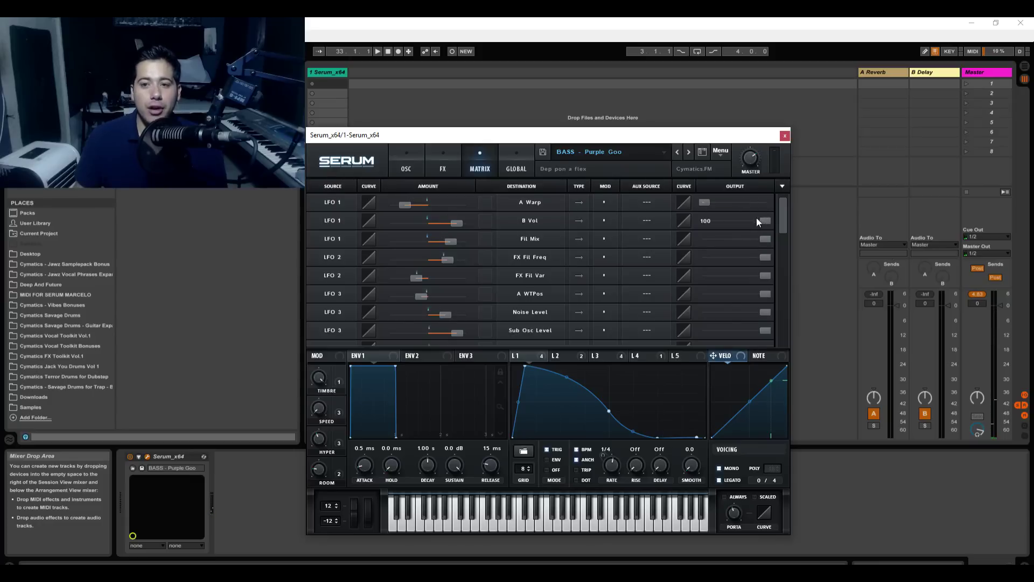
left_click_drag(756, 217, 615, 244)
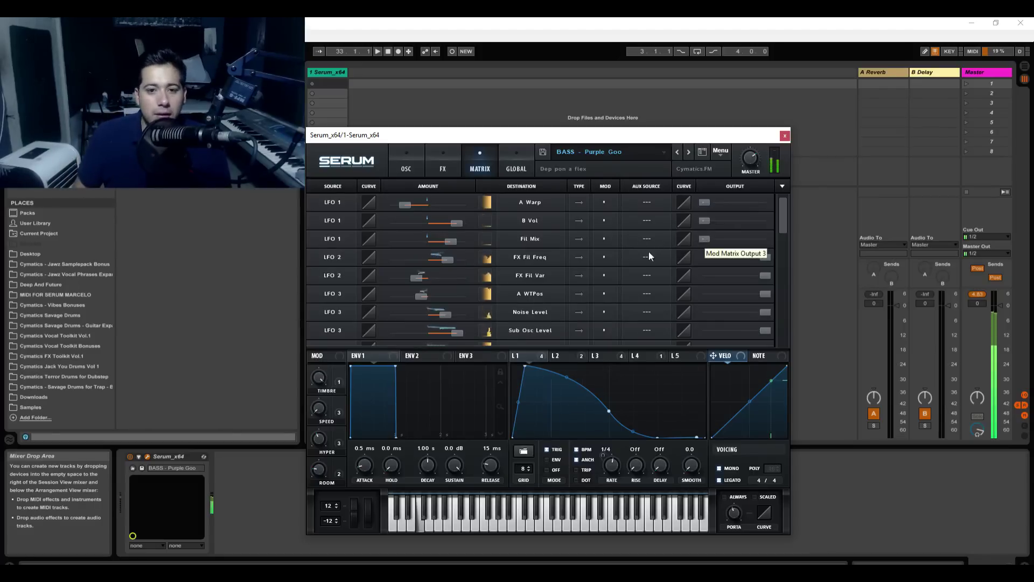
left_click(413, 163)
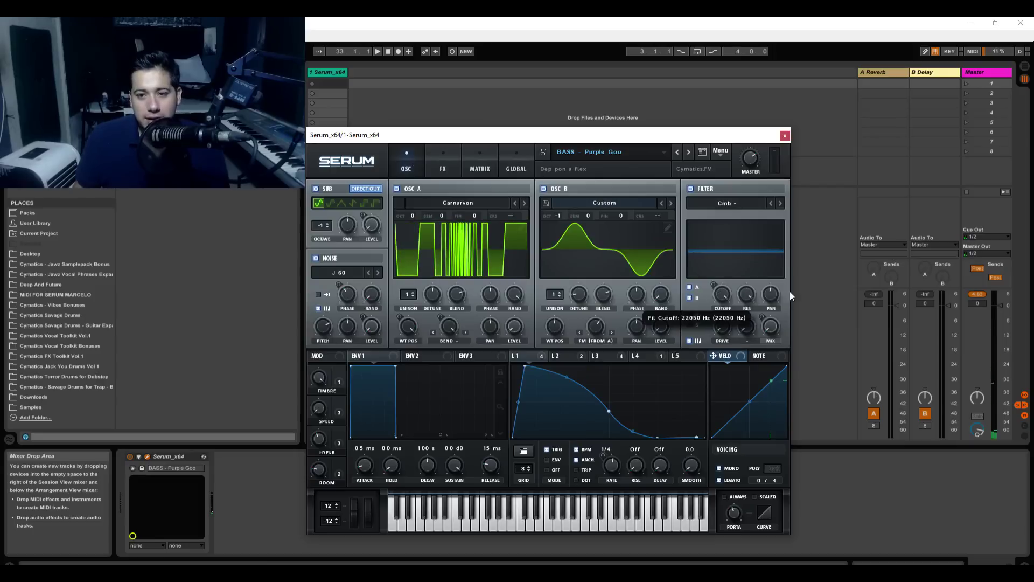
Bypass Purple Goo's filter to hear the dry sound, re-enable it, and return to the MATRIX tab
left_click(693, 191)
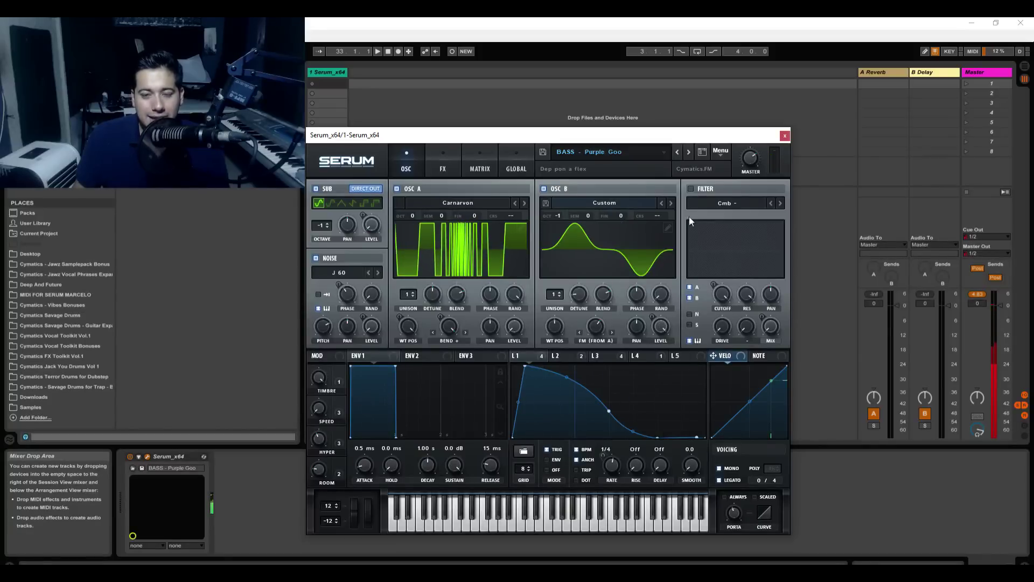
left_click(693, 187)
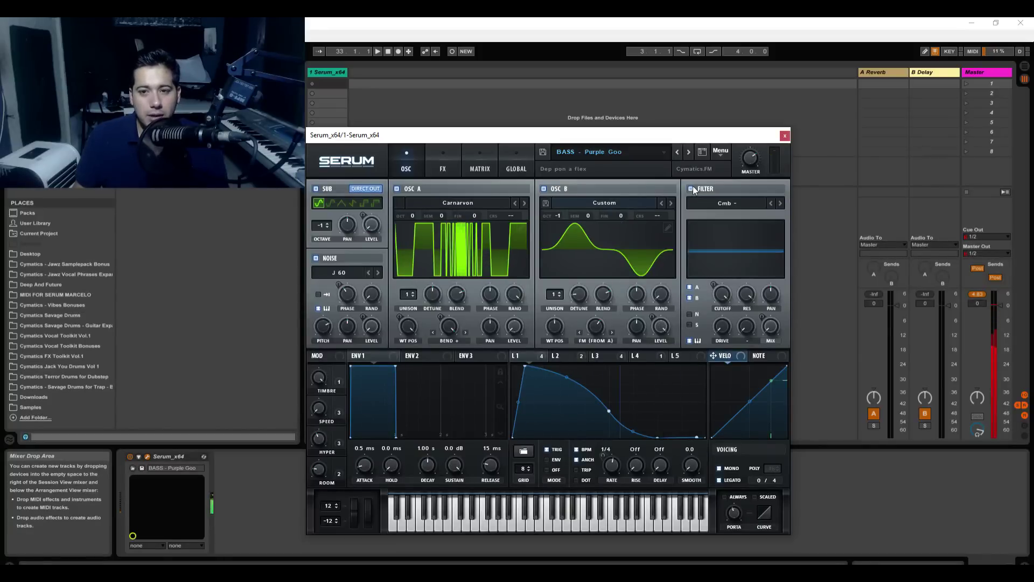
left_click(480, 165)
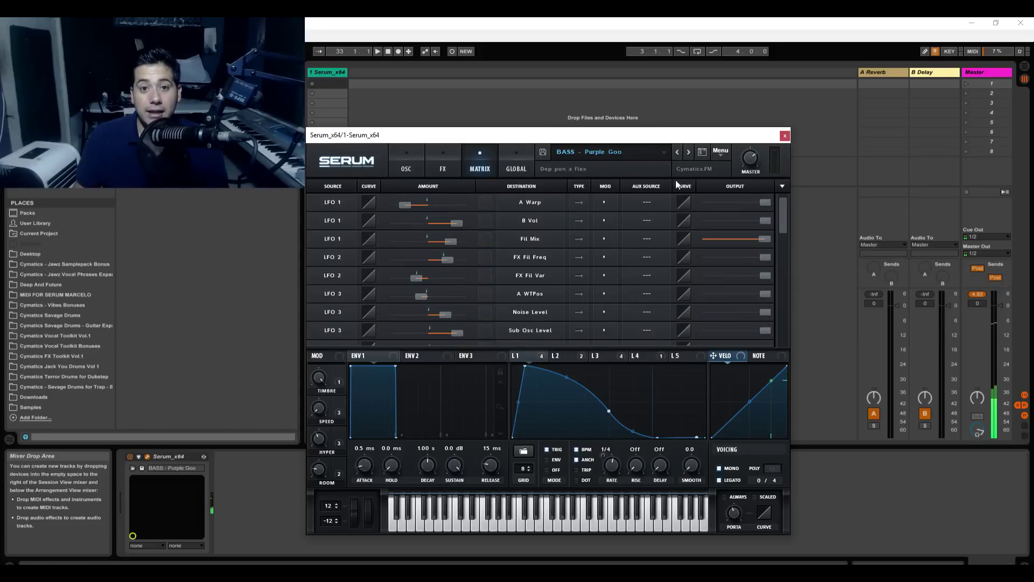
left_click(688, 152)
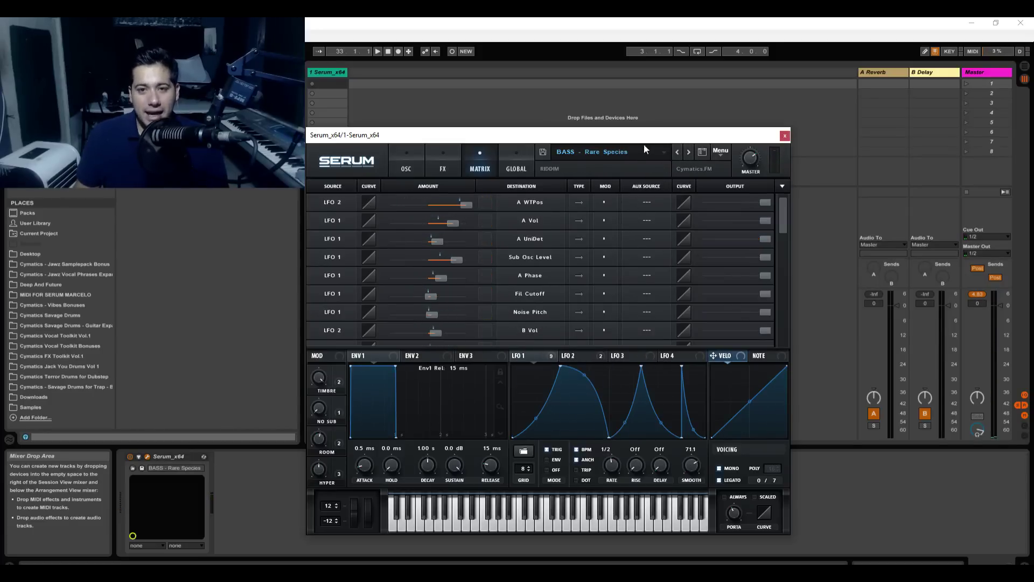
left_click(628, 147)
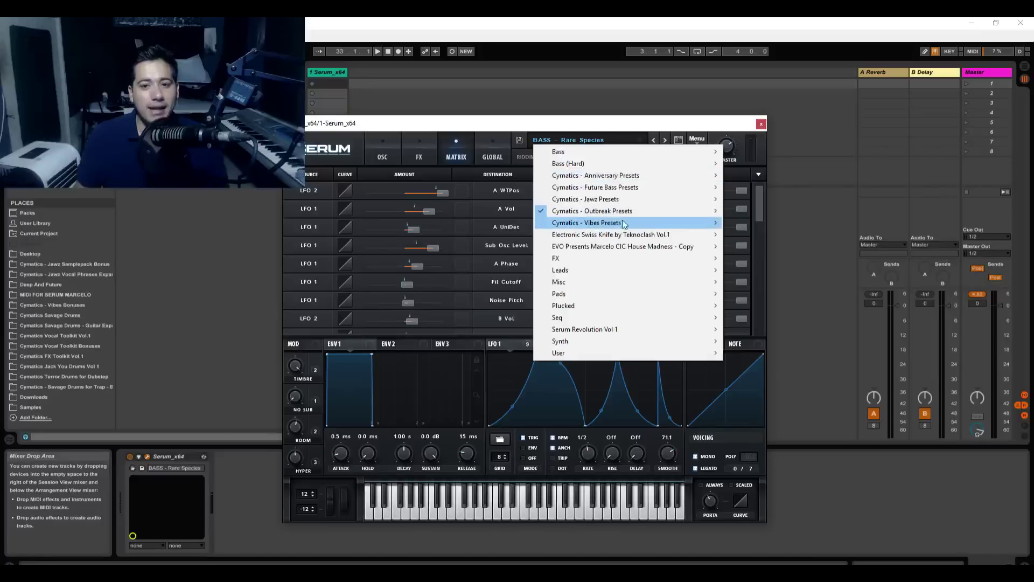
mouse_move(635, 215)
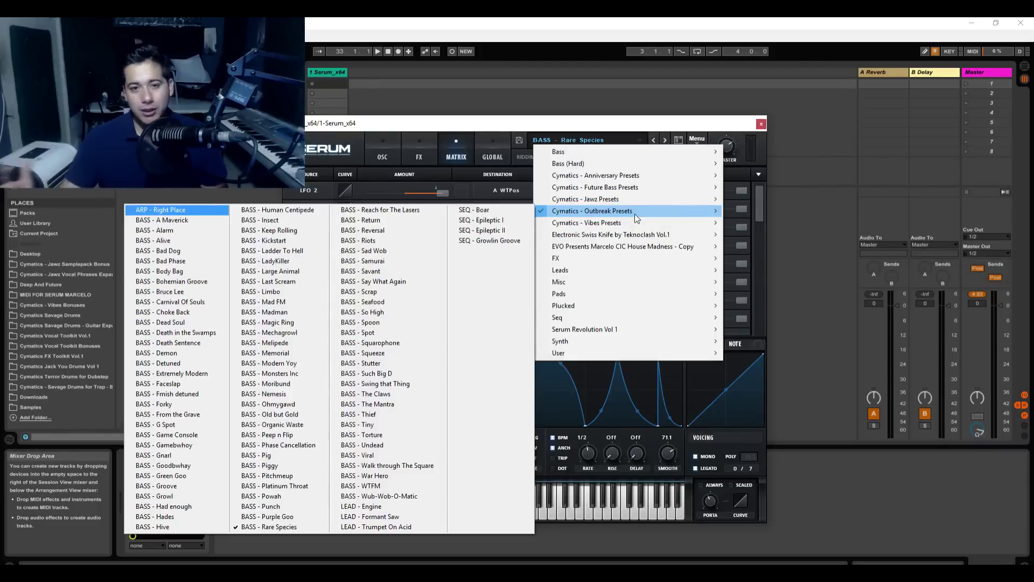
left_click(466, 194)
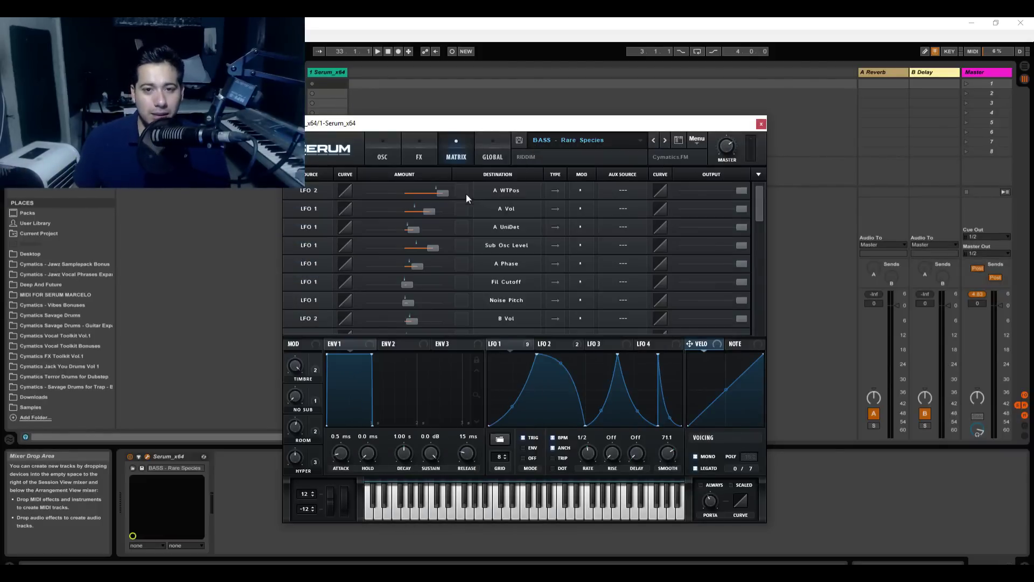
On Rare Species' OSC page, browse the Outbreak and Anniversary wavetables for OSC B, keeping the original
left_click(382, 157)
left_click(560, 192)
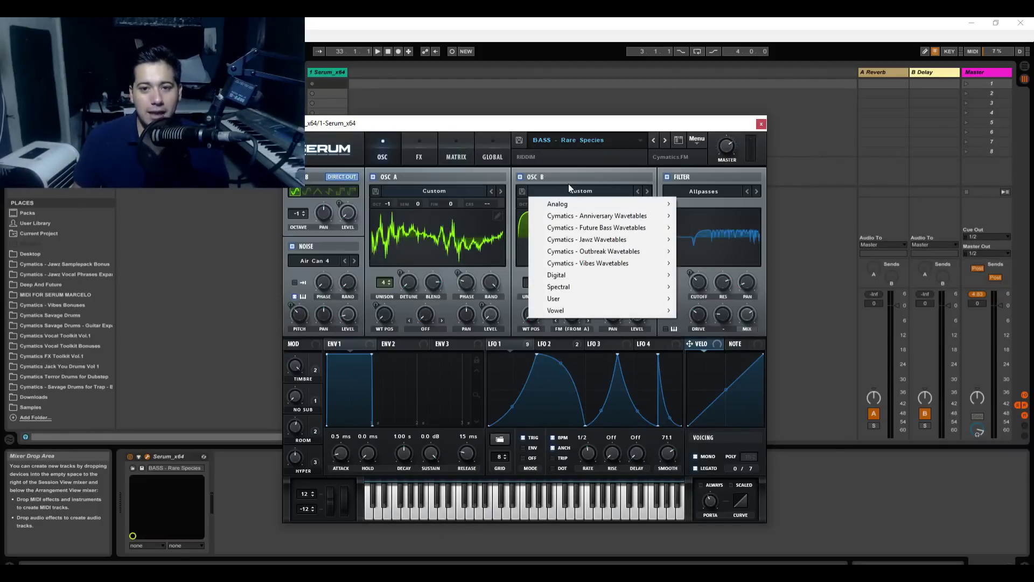
mouse_move(655, 254)
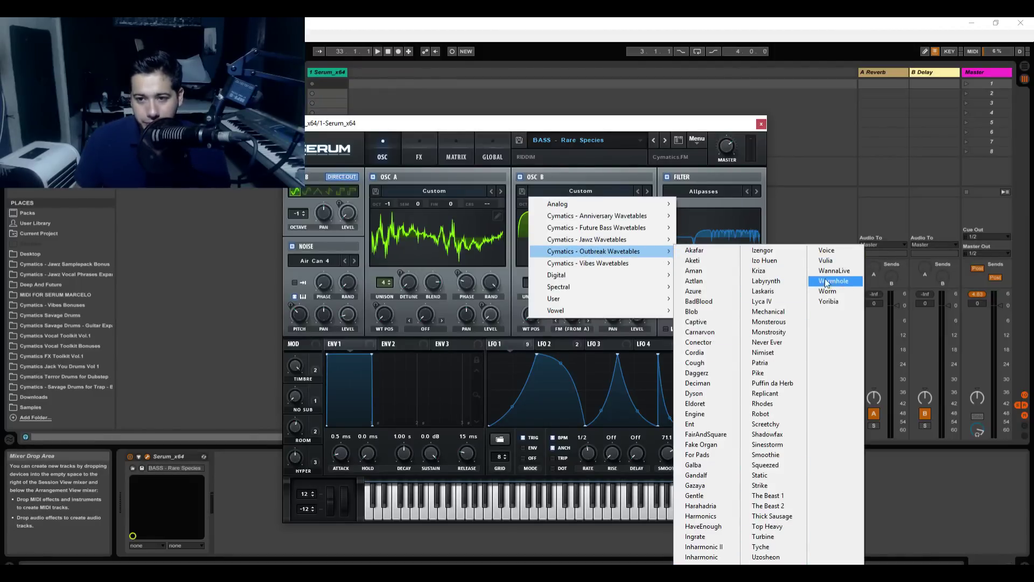
mouse_move(566, 214)
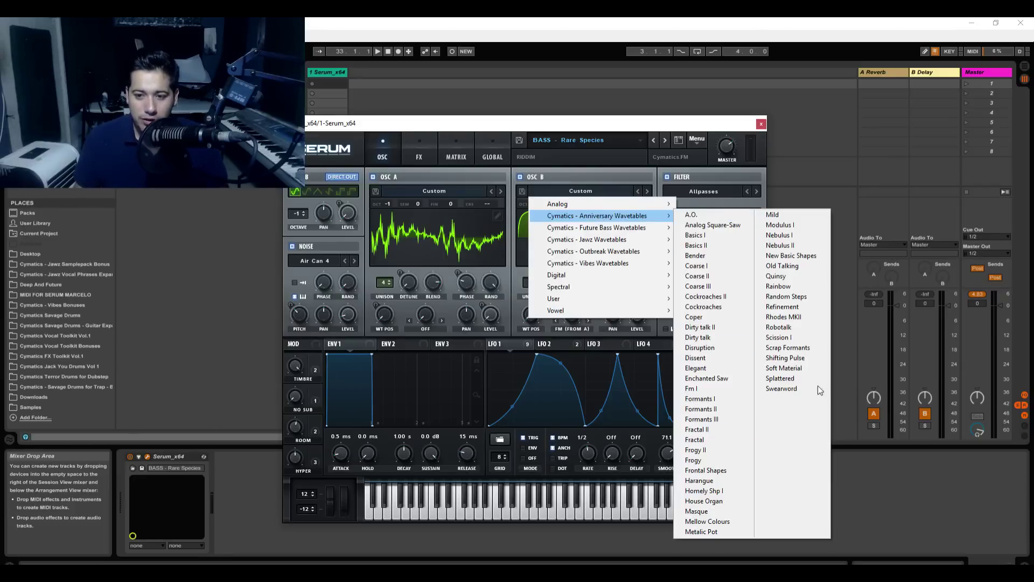
left_click(749, 138)
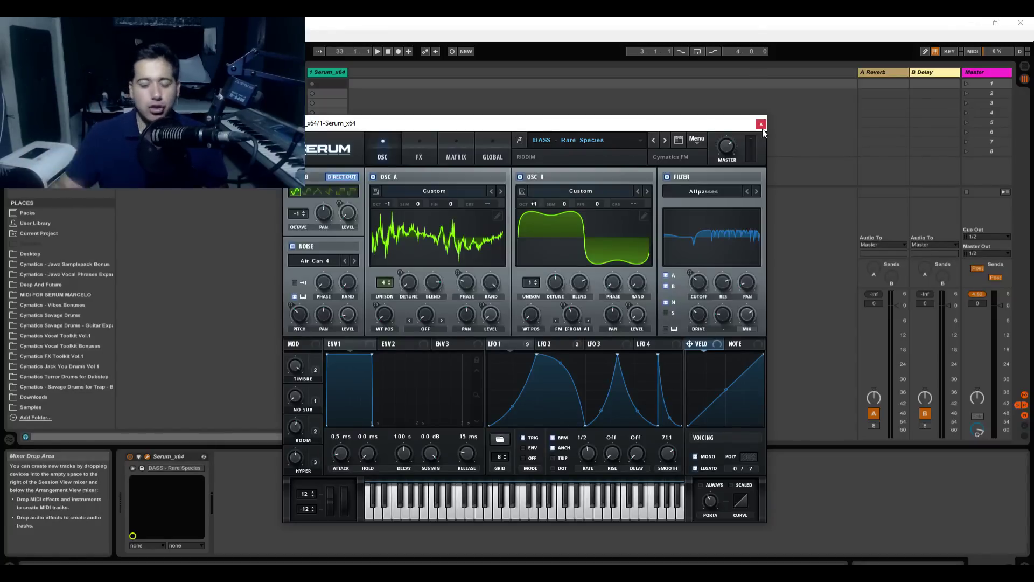
mouse_move(541, 574)
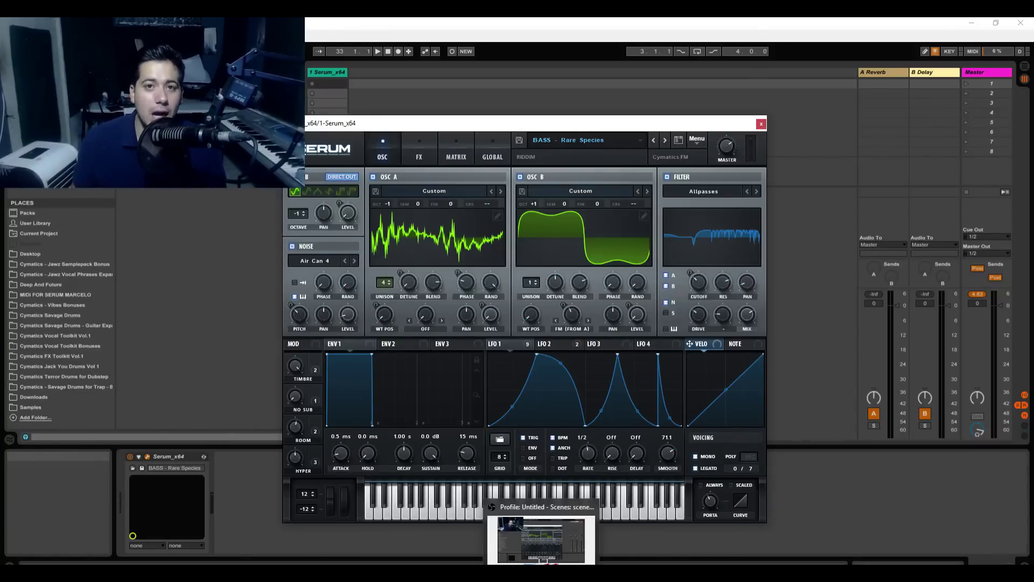